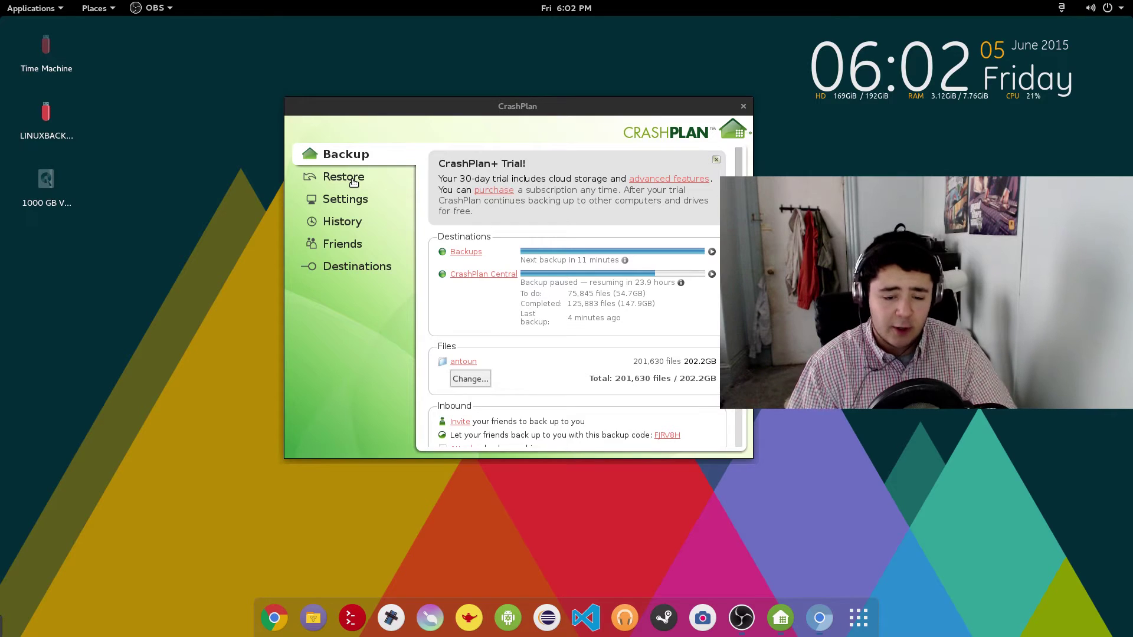
# Step: Glance at Restore, return to the Backup summary, and drag the CrashPlan window up toward the middle
pyautogui.click(354, 182)
pyautogui.click(356, 157)
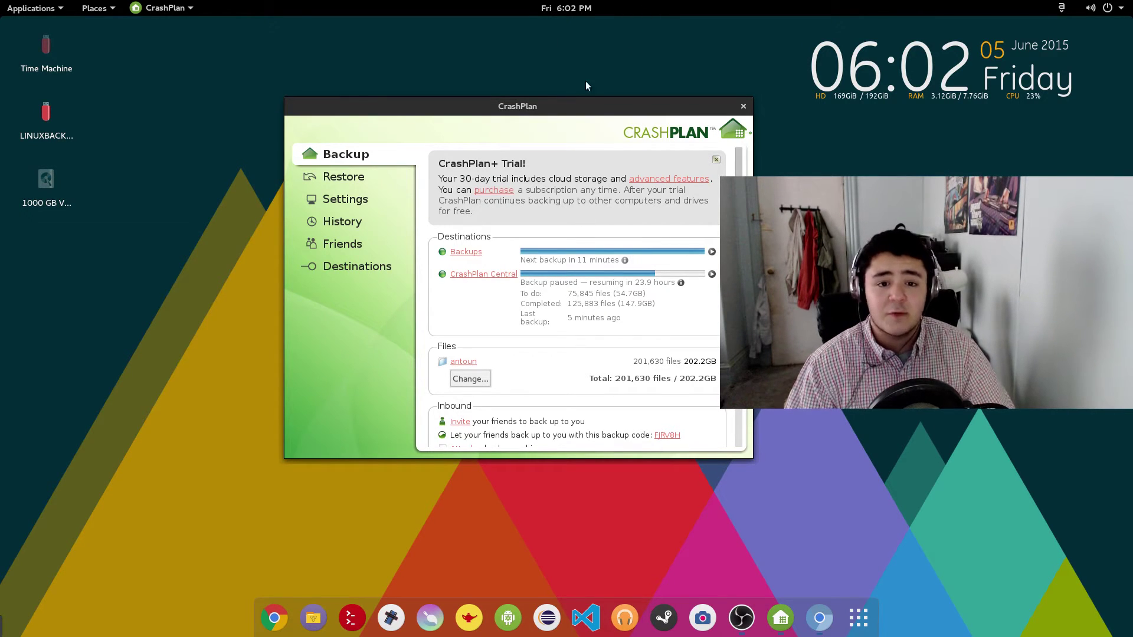
pyautogui.moveTo(531, 108); pyautogui.dragTo(714, 87)
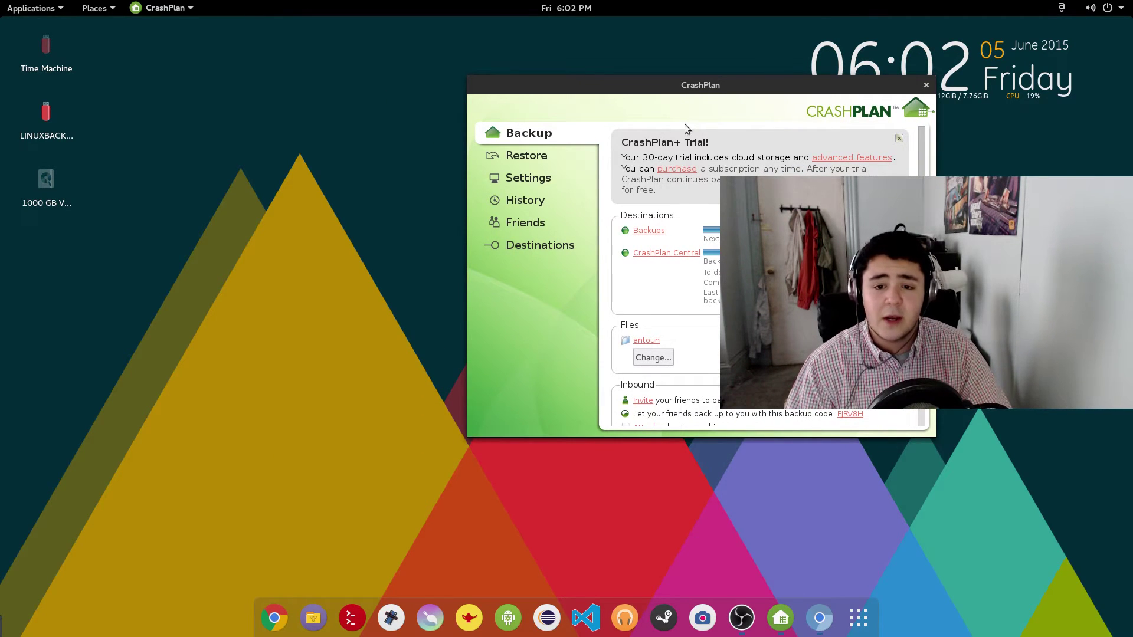
pyautogui.moveTo(710, 84); pyautogui.dragTo(662, 81)
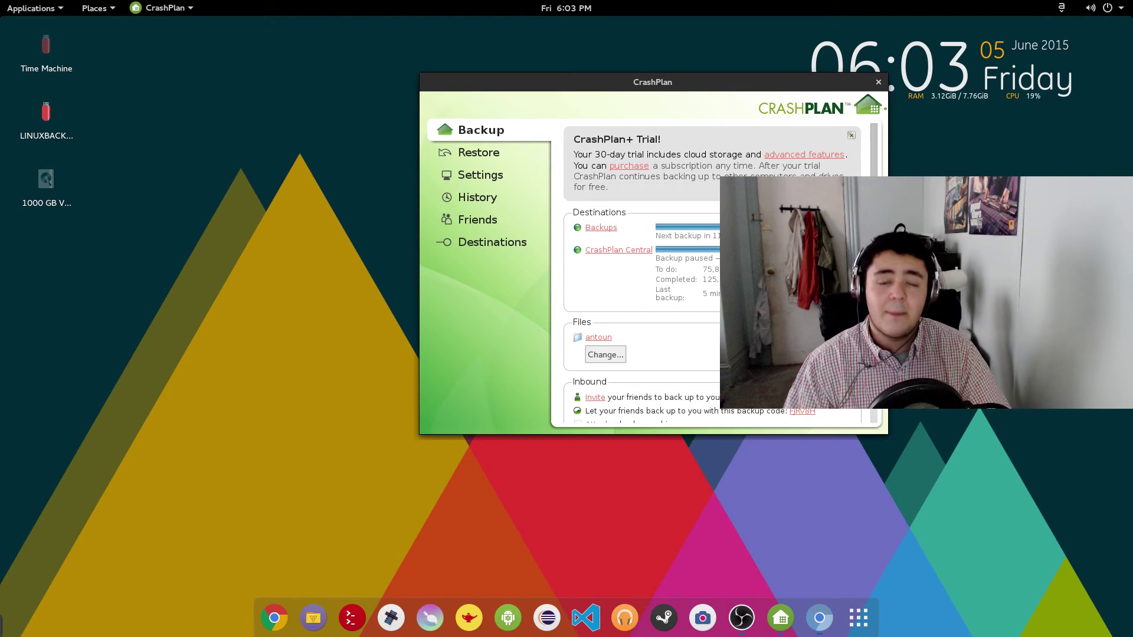
# Step: In Restore, expand / > home > antoun and mark only the Android folder for restore
pyautogui.click(516, 155)
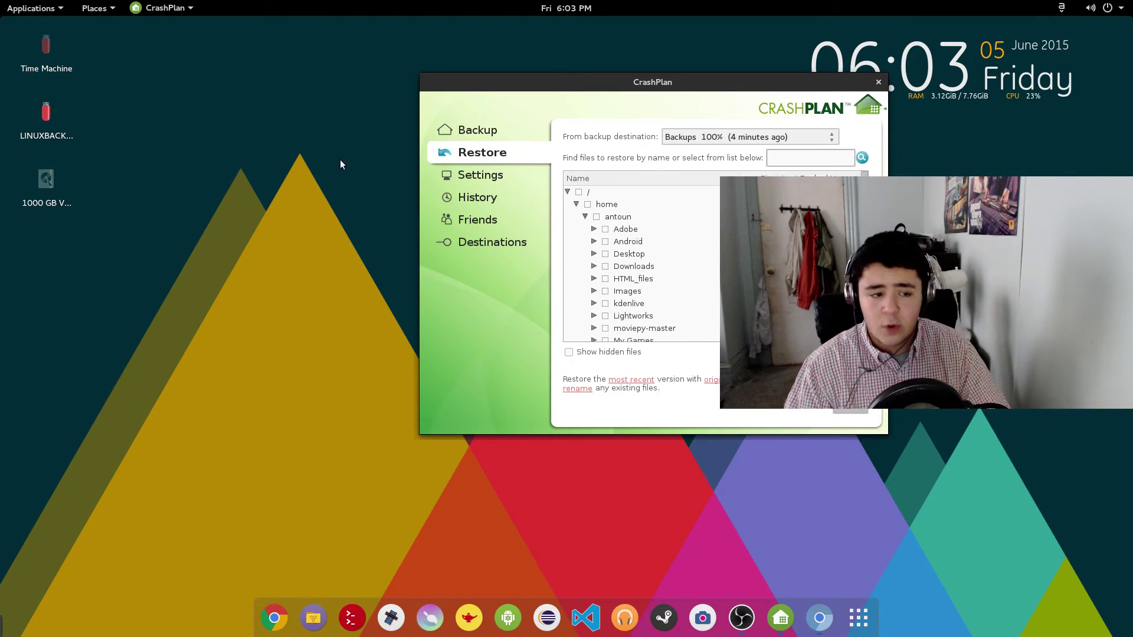
pyautogui.click(568, 193)
pyautogui.click(570, 192)
pyautogui.click(576, 204)
pyautogui.click(583, 216)
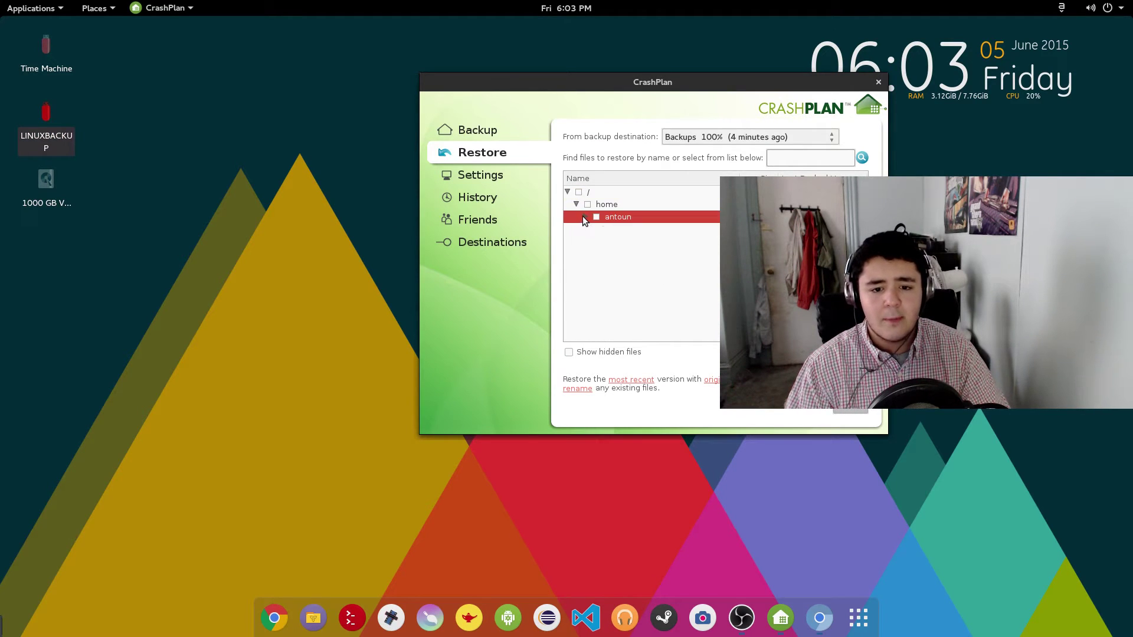
pyautogui.scroll(-3, 621, 245)
pyautogui.scroll(4, 621, 246)
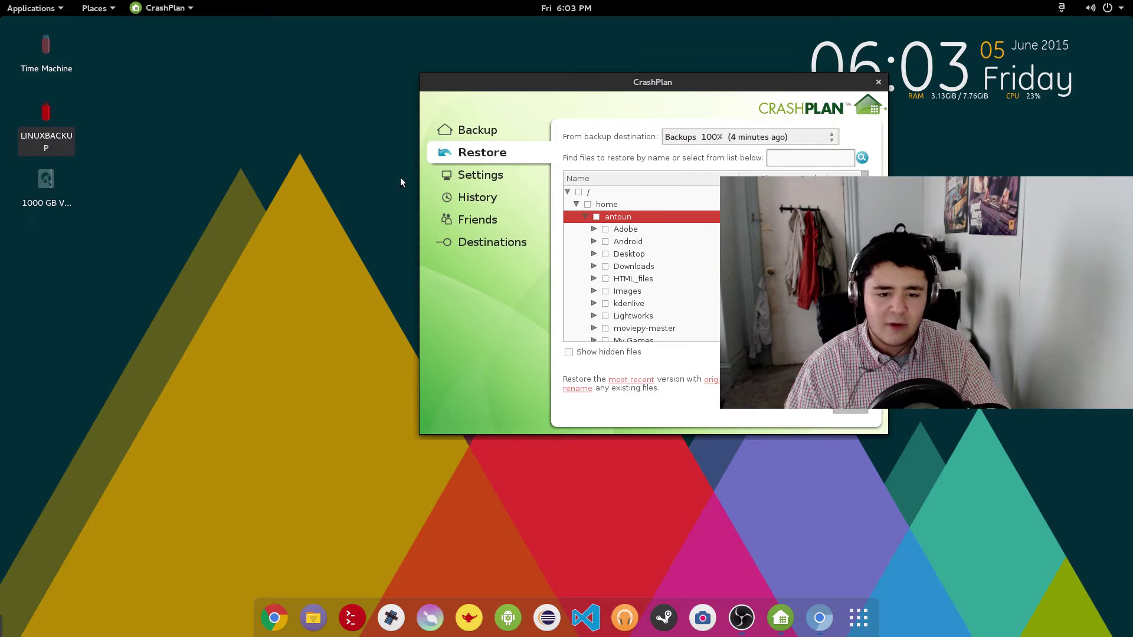
pyautogui.click(597, 217)
pyautogui.click(596, 217)
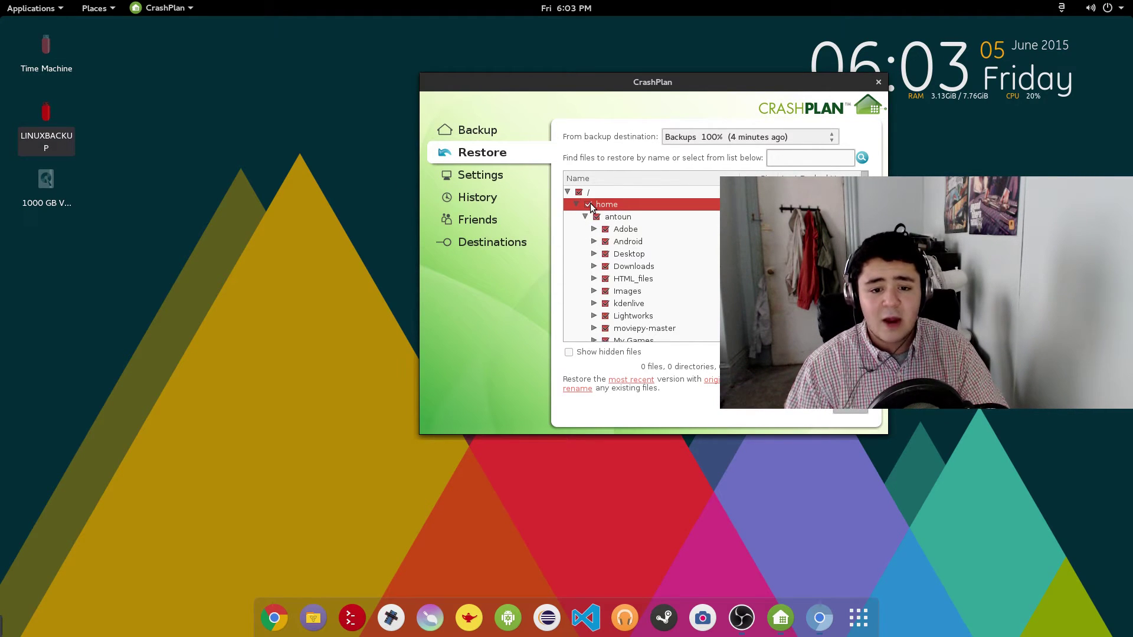
pyautogui.click(605, 242)
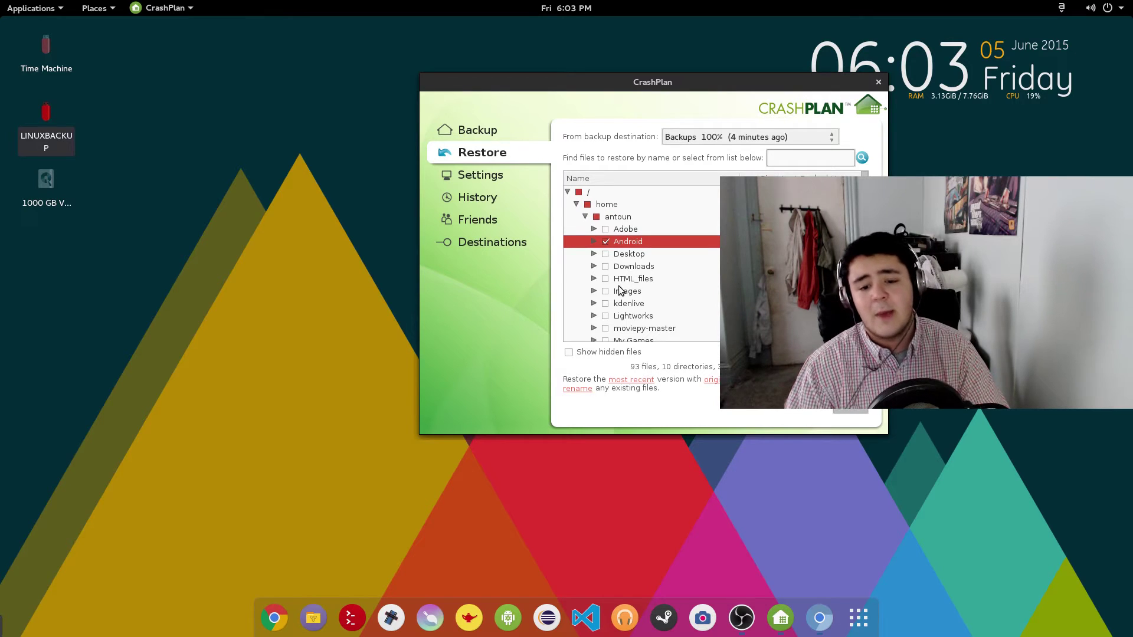
# Step: Switch the restore source to CrashPlan Central and back to Backups, then open Settings
pyautogui.click(728, 140)
pyautogui.click(719, 152)
pyautogui.click(725, 137)
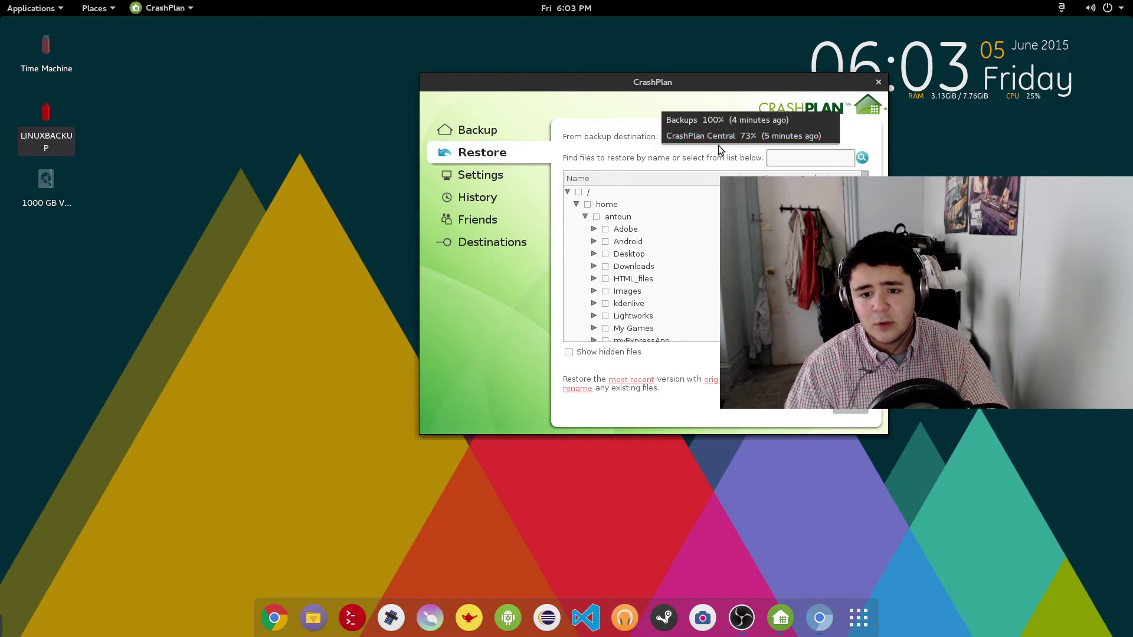
pyautogui.click(725, 119)
pyautogui.click(523, 175)
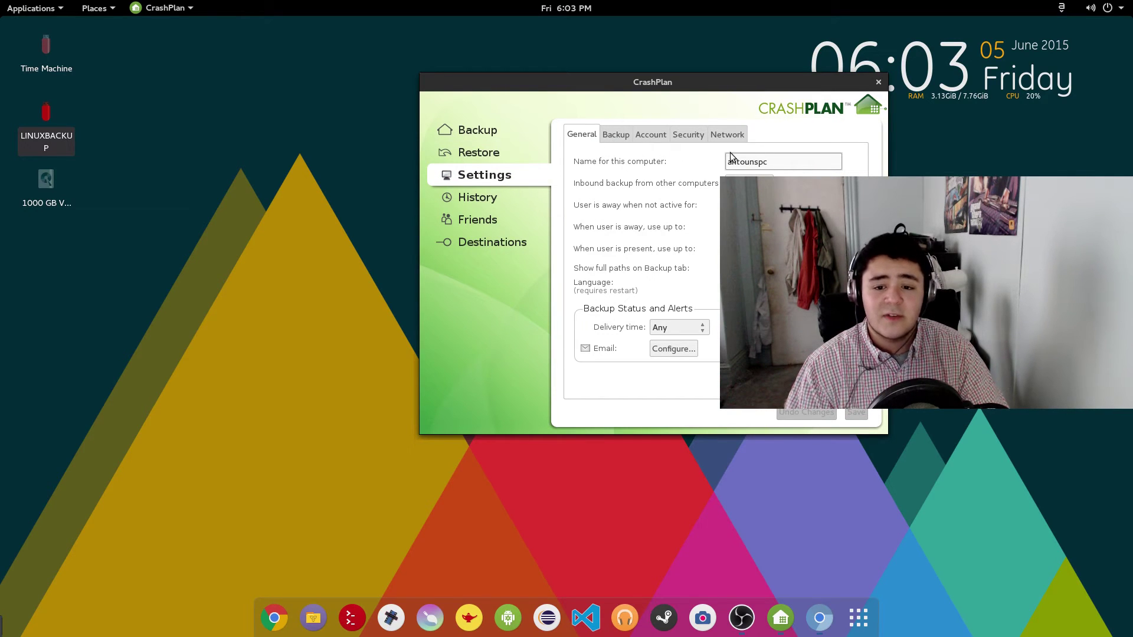
# Step: Check the computer name on the General tab, view the Backup and Account tabs, then open History
pyautogui.doubleClick(791, 162)
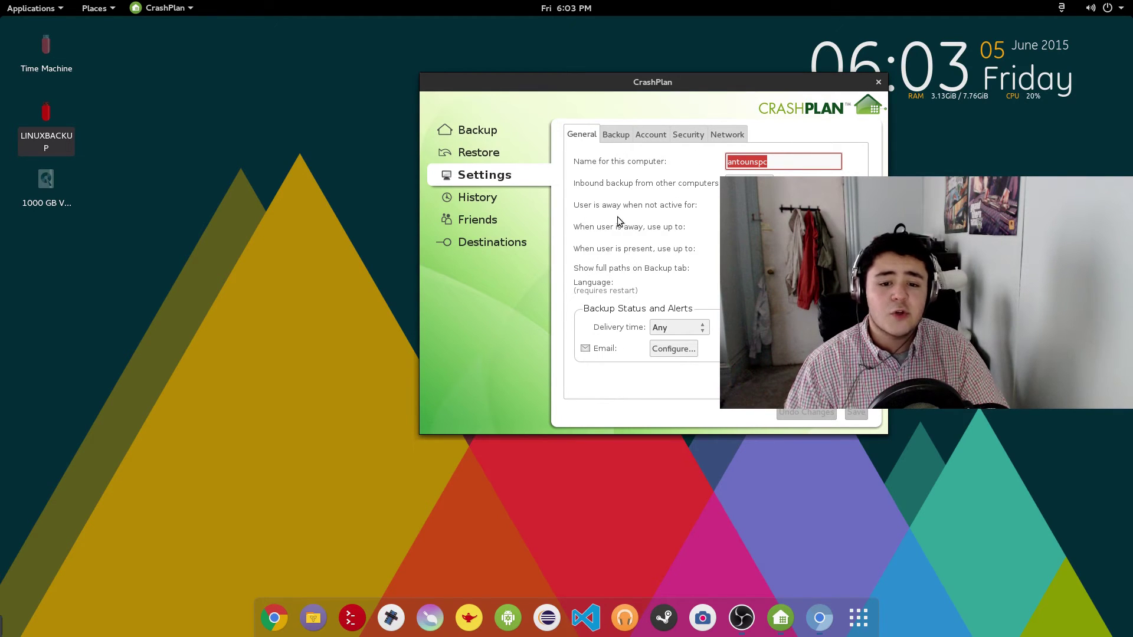
pyautogui.press('Tab')
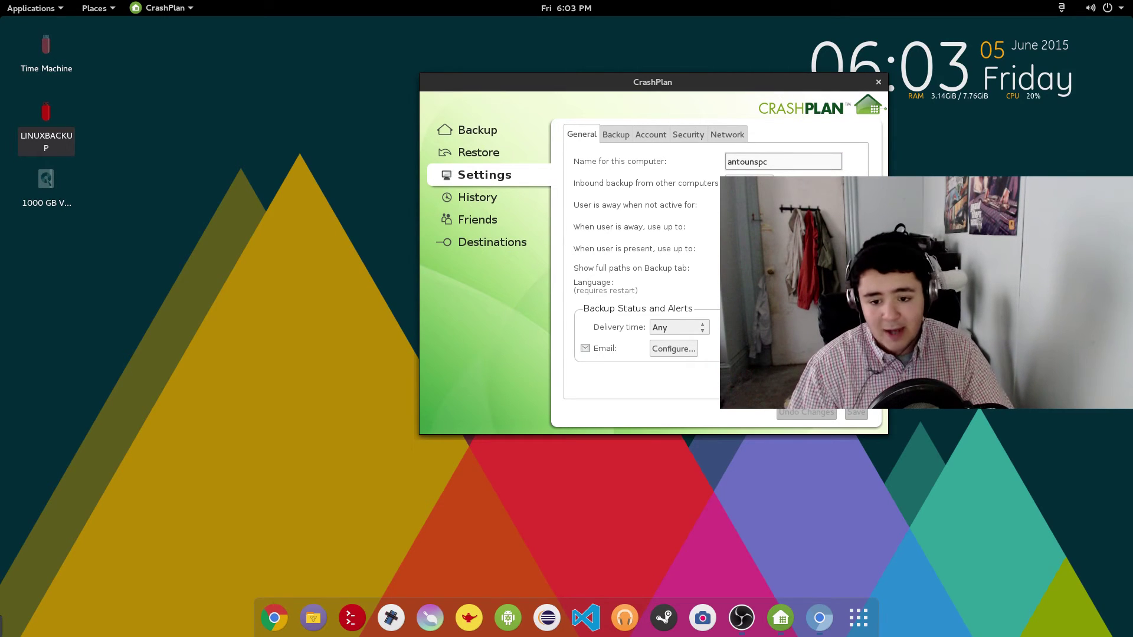
pyautogui.click(614, 134)
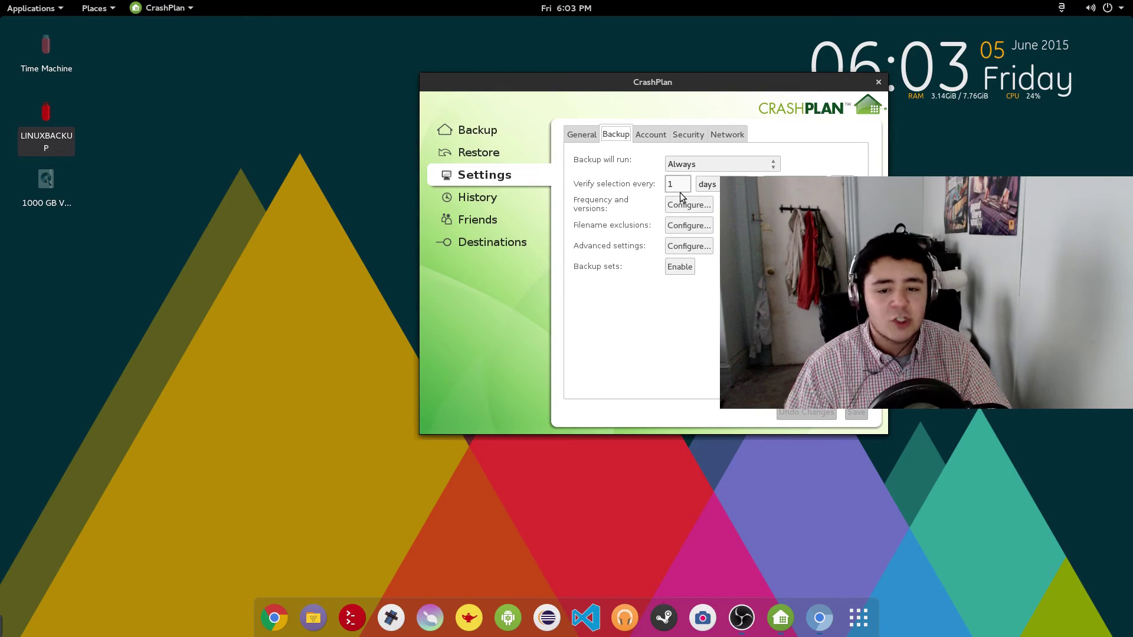
pyautogui.click(653, 134)
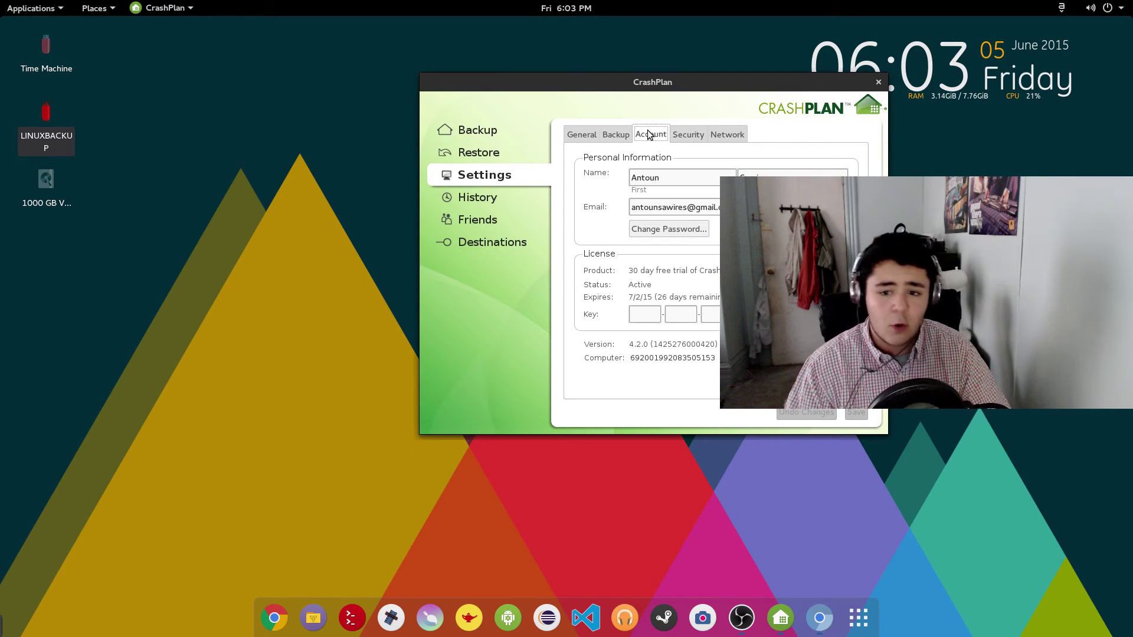
pyautogui.click(478, 197)
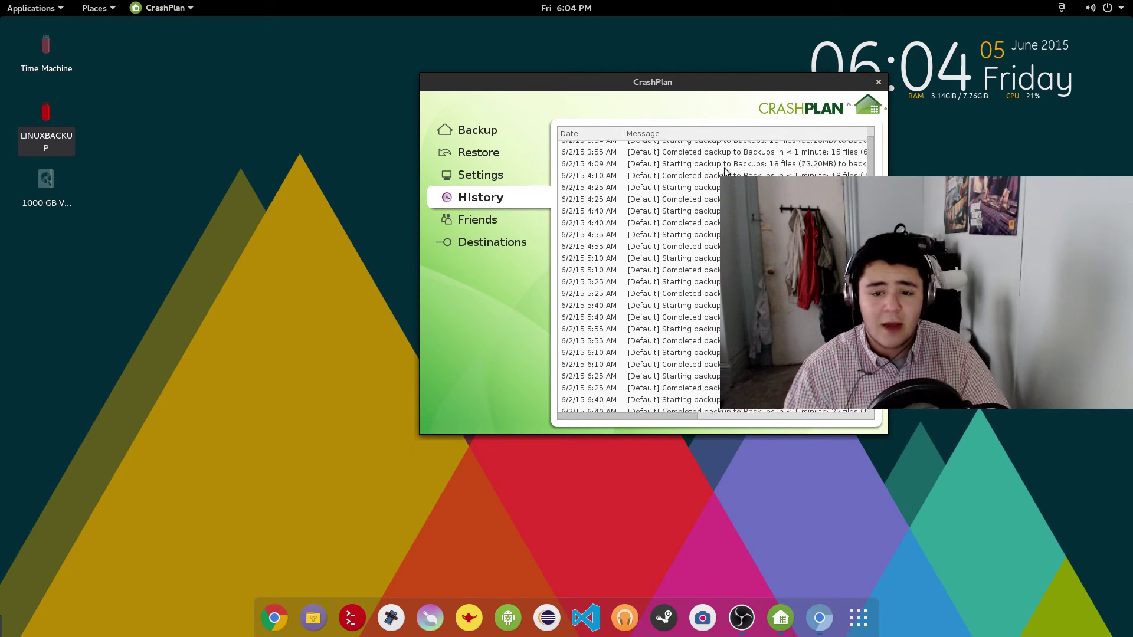
# Step: Inspect an early backup log entry, then view Destinations > Folders and the Backups folder details
pyautogui.click(693, 222)
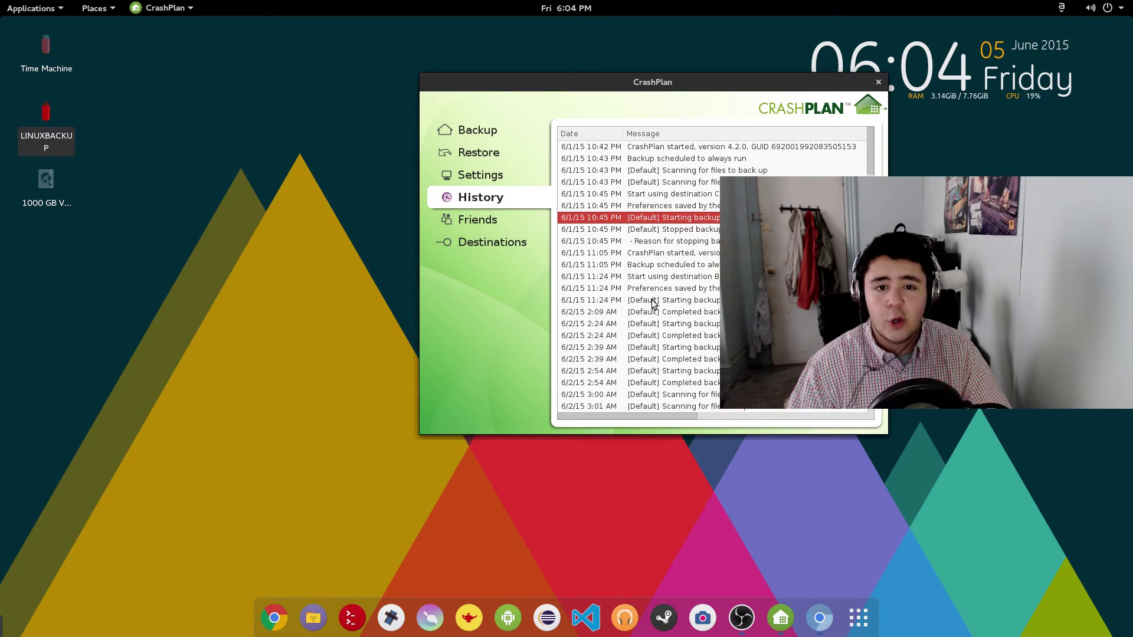
pyautogui.click(503, 244)
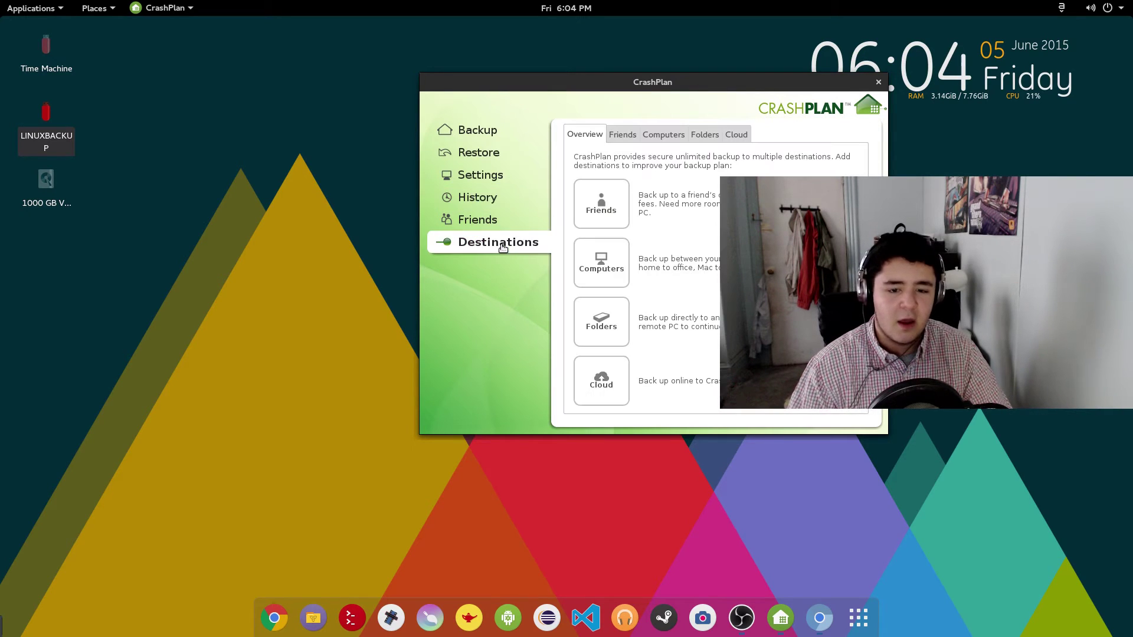
pyautogui.click(667, 142)
pyautogui.click(712, 137)
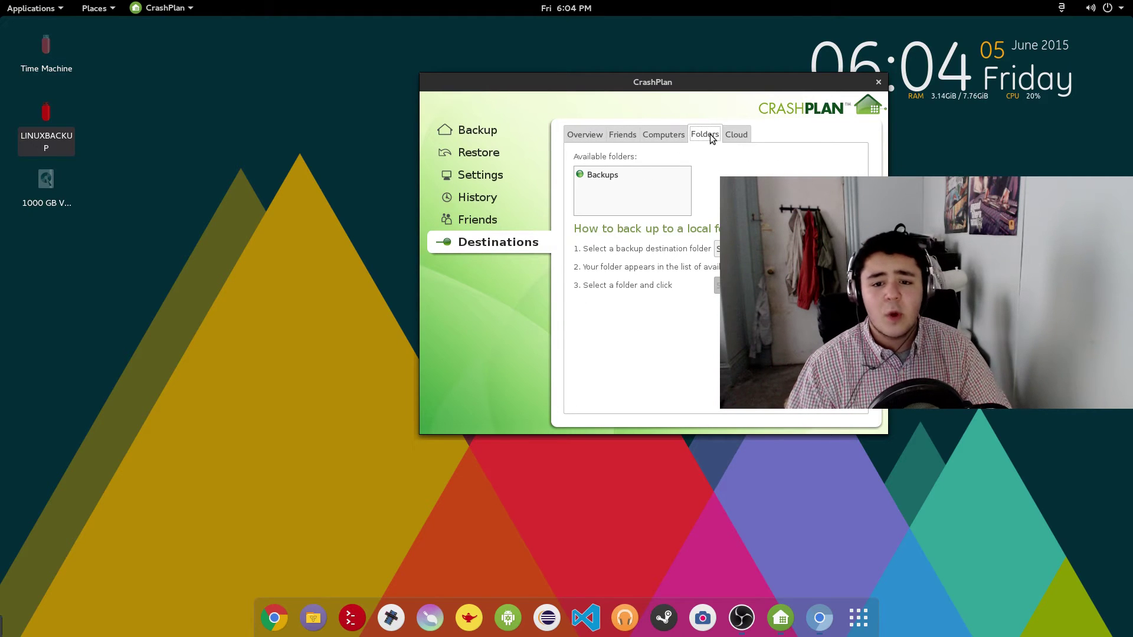
pyautogui.click(626, 178)
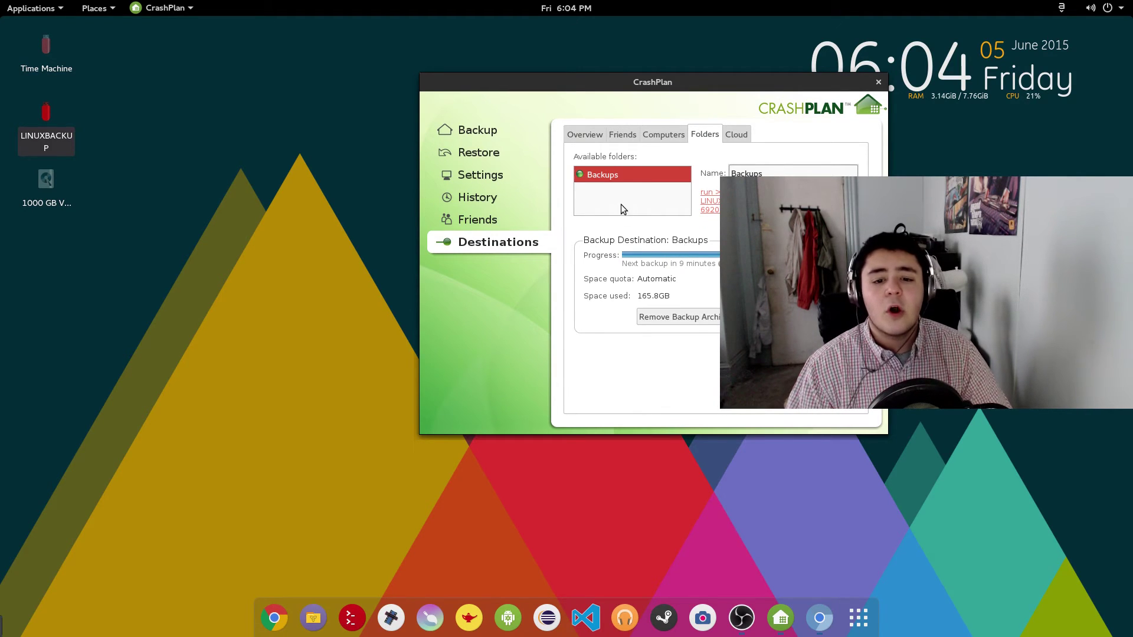
pyautogui.click(664, 134)
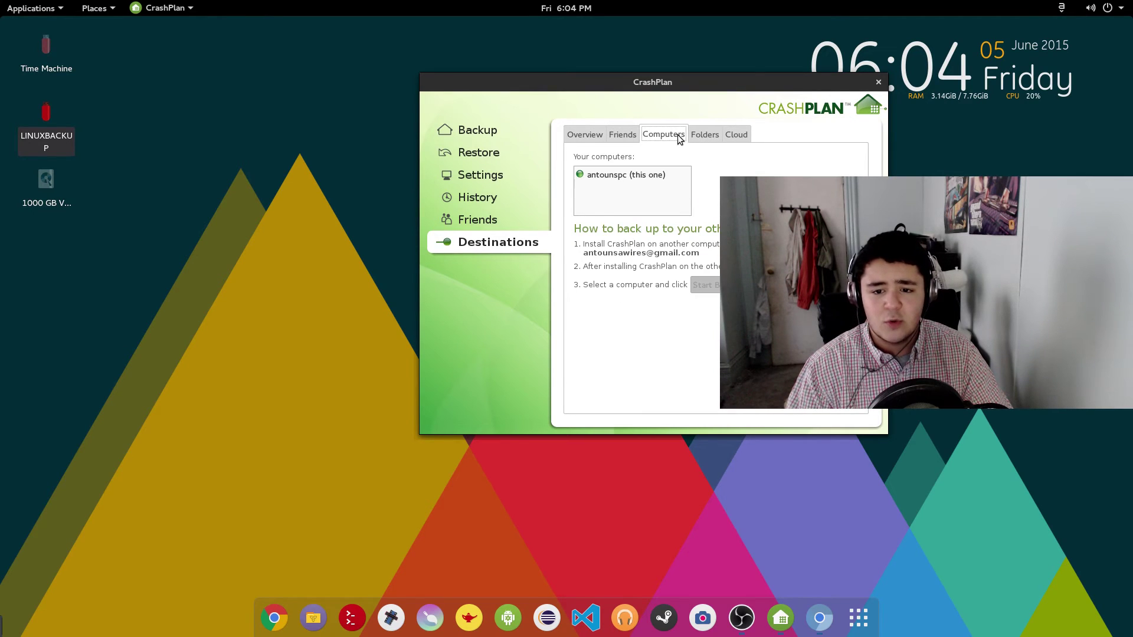
pyautogui.click(704, 135)
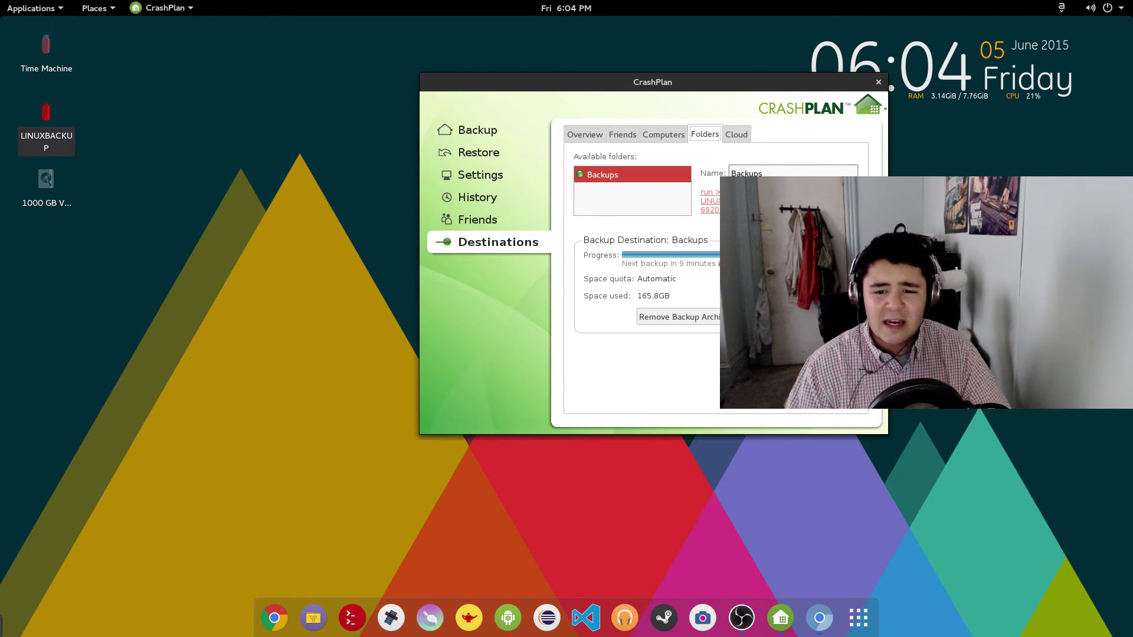
# Step: Open the folder picker to change the Backups destination and cancel without changes
pyautogui.click(708, 193)
pyautogui.scroll(3, 547, 224)
pyautogui.scroll(3, 548, 225)
pyautogui.click(785, 361)
# Step: Return to the Backup summary and start attaching an existing backup archive under Inbound
pyautogui.click(478, 130)
pyautogui.scroll(-3, 615, 270)
pyautogui.scroll(3, 620, 354)
pyautogui.scroll(-3, 584, 354)
pyautogui.click(596, 382)
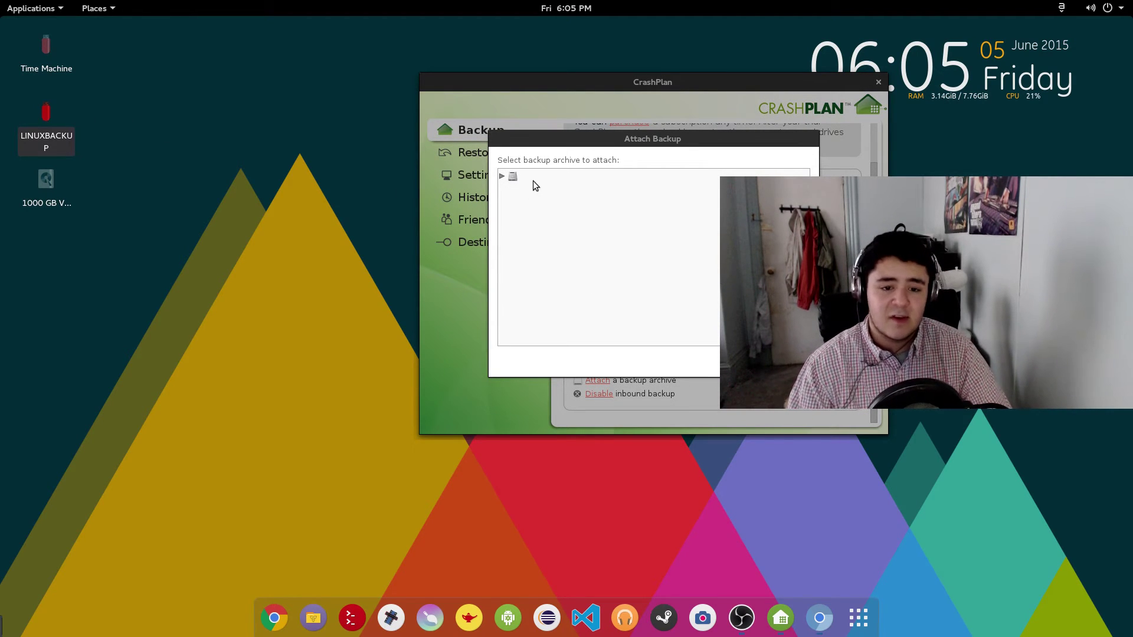
# Step: Expand the root drive and its run folder in the Attach Backup tree
pyautogui.click(503, 176)
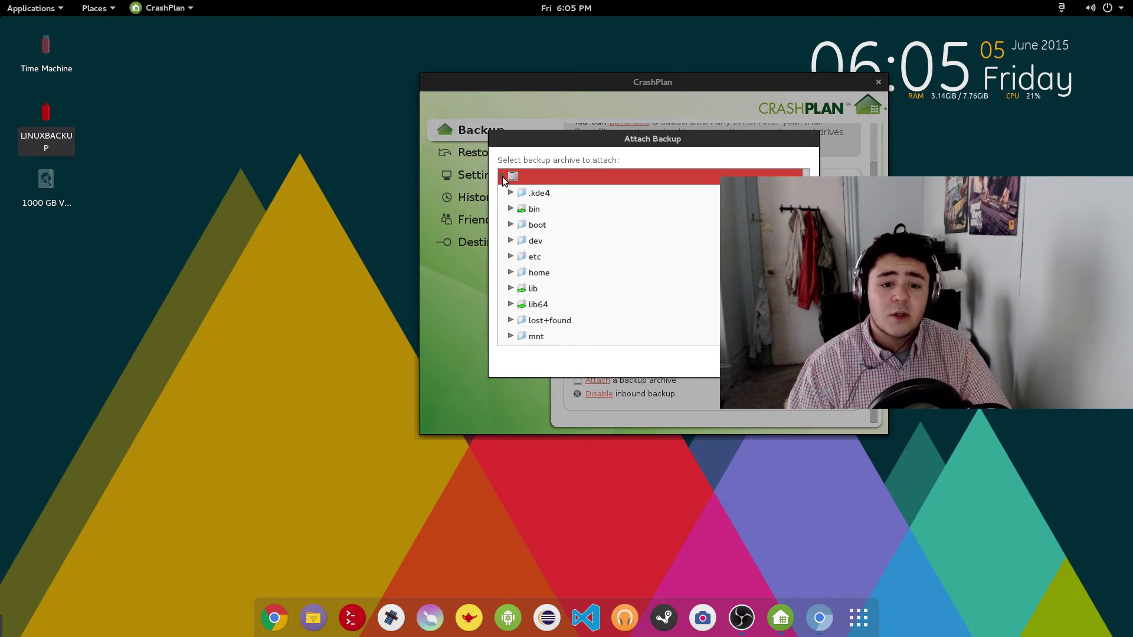
pyautogui.scroll(-4, 537, 207)
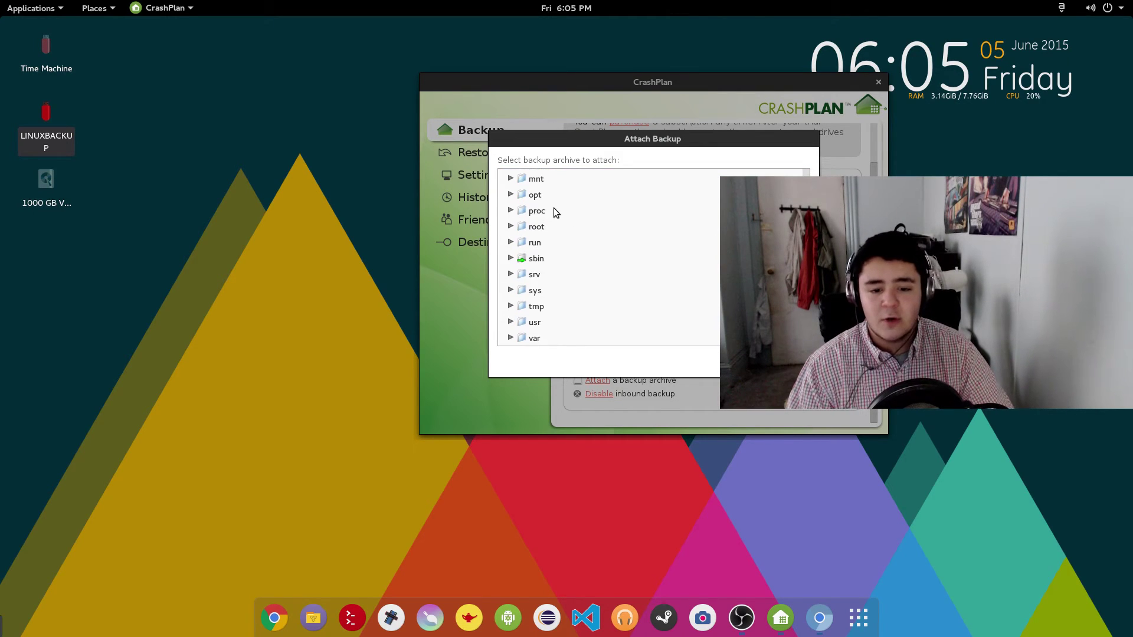
pyautogui.scroll(4, 578, 294)
pyautogui.scroll(-2, 578, 294)
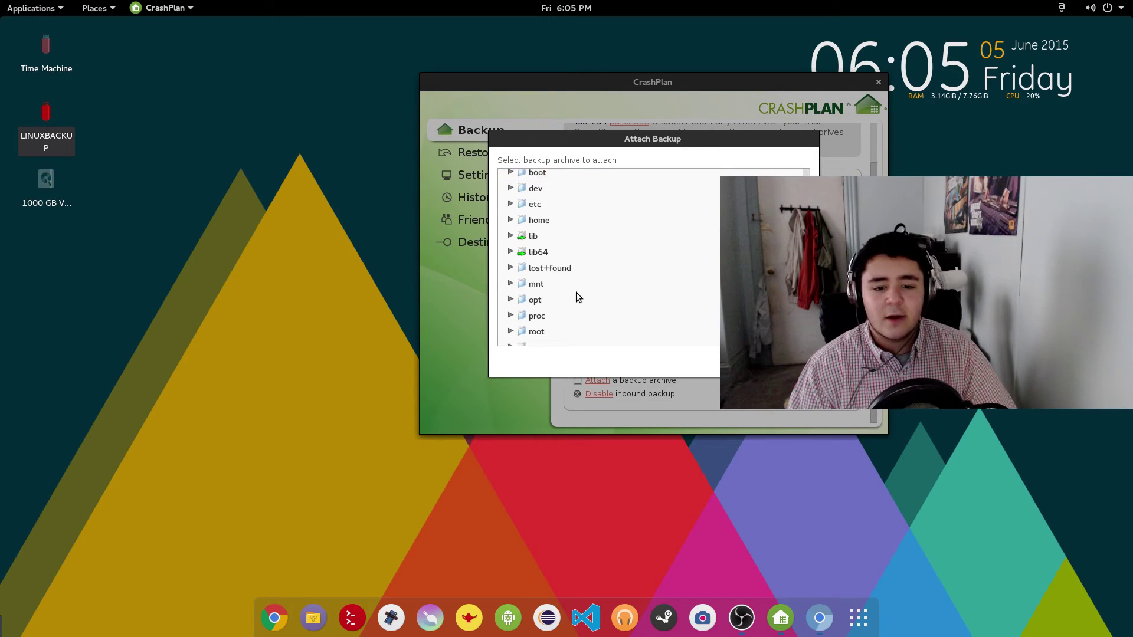
pyautogui.scroll(-2, 537, 298)
pyautogui.scroll(4, 525, 330)
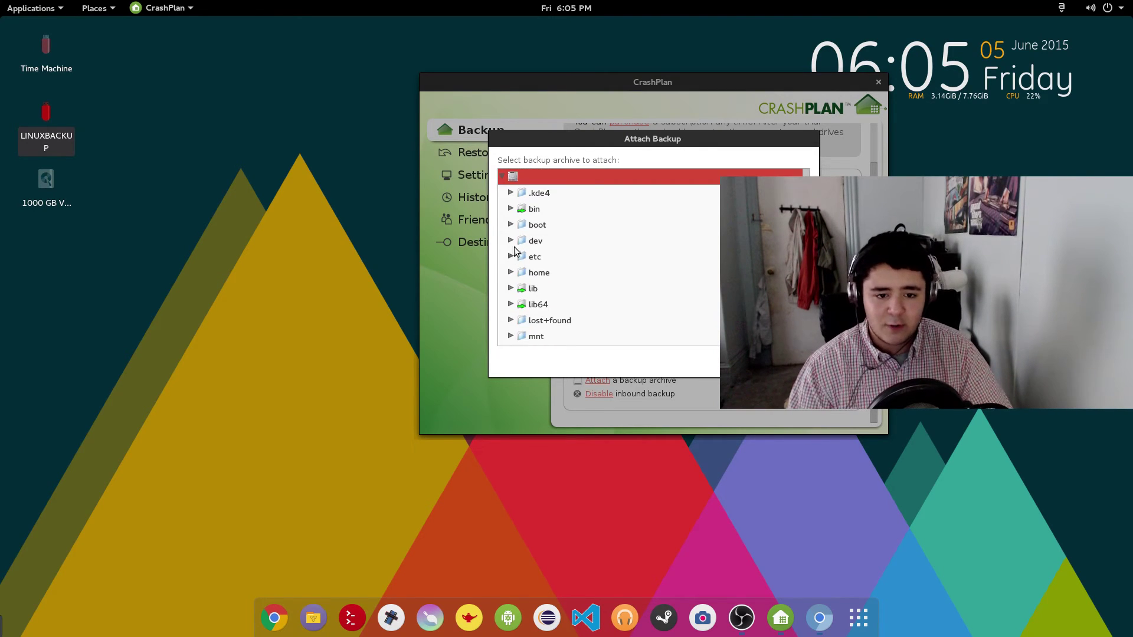
pyautogui.scroll(-3, 561, 247)
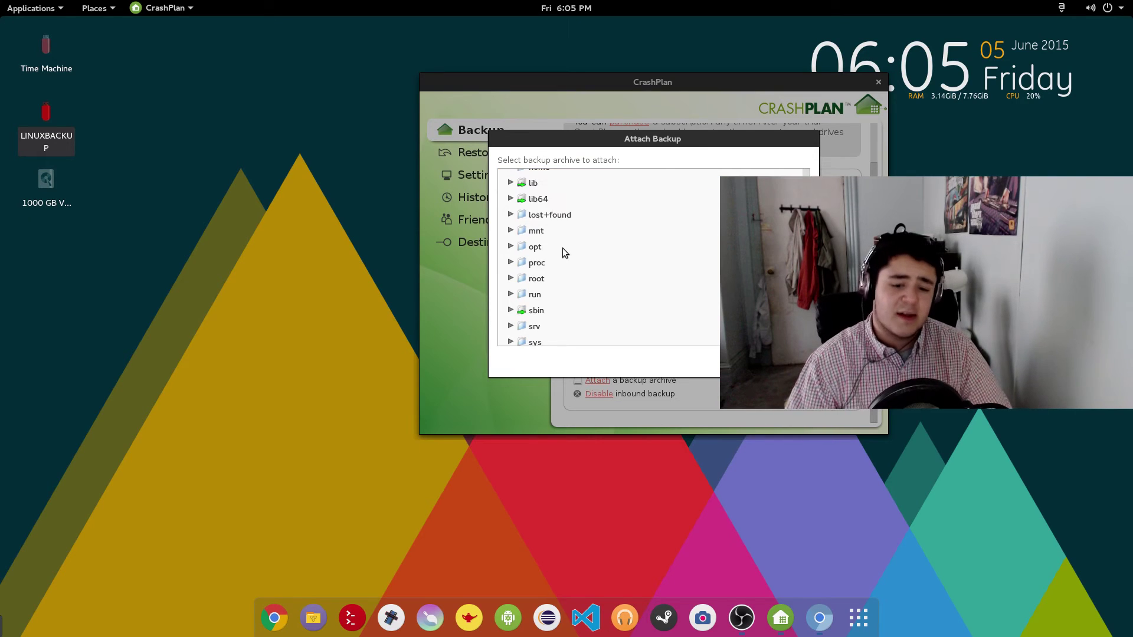
pyautogui.click(511, 270)
# Step: Expand media > antoun > LINUXBACKUP and choose its Backups folder as the archive
pyautogui.scroll(-4, 516, 283)
pyautogui.click(520, 290)
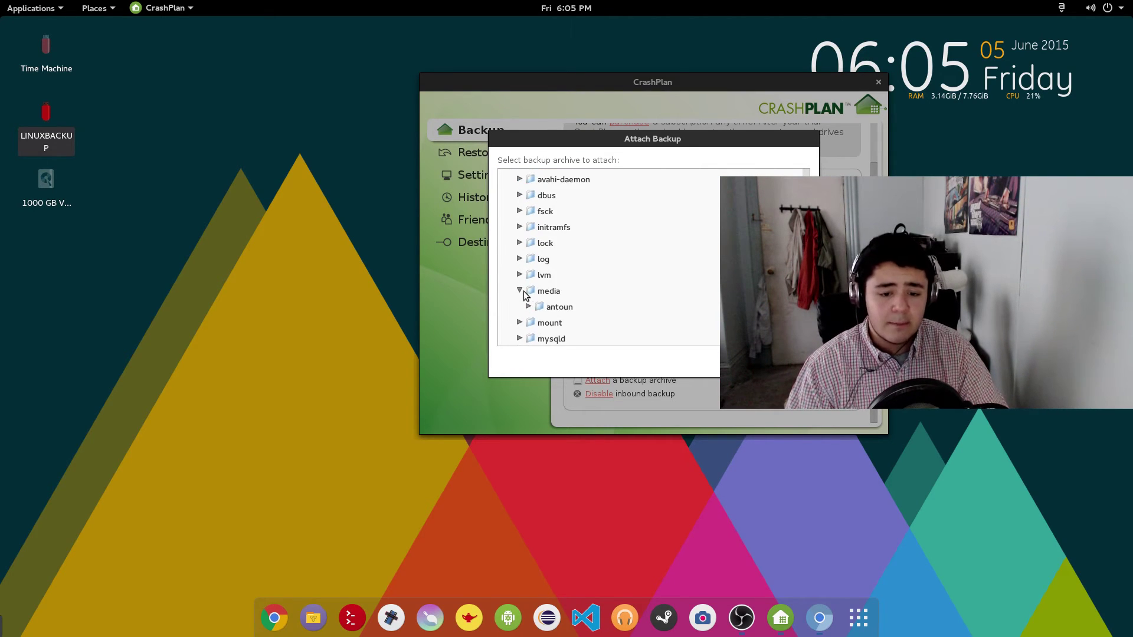
pyautogui.scroll(-1, 524, 300)
pyautogui.click(529, 281)
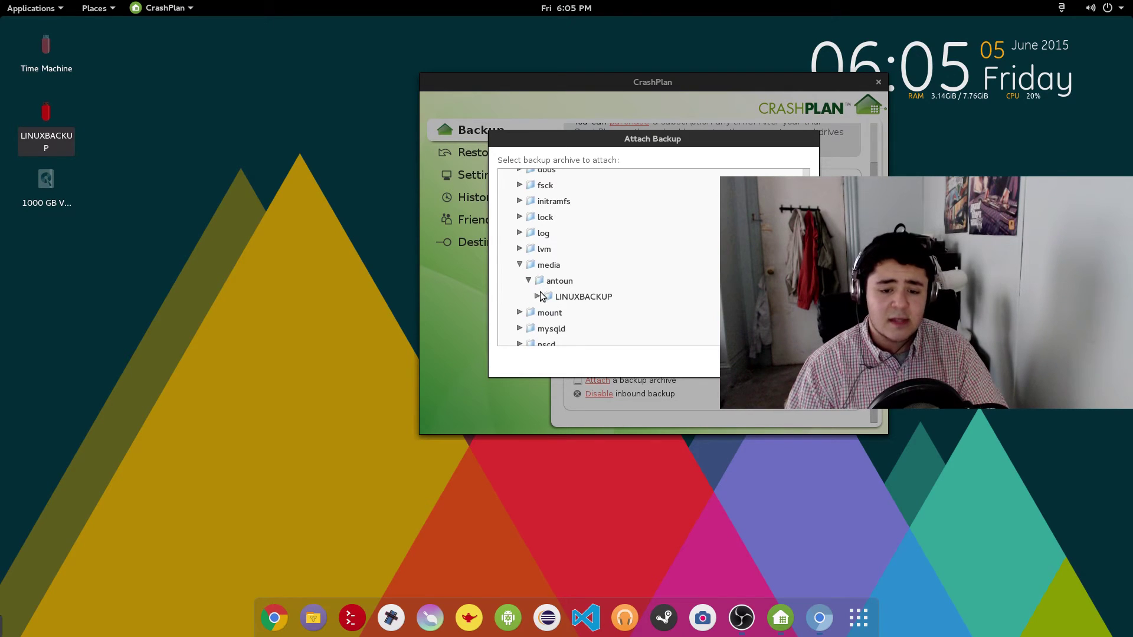
pyautogui.click(570, 297)
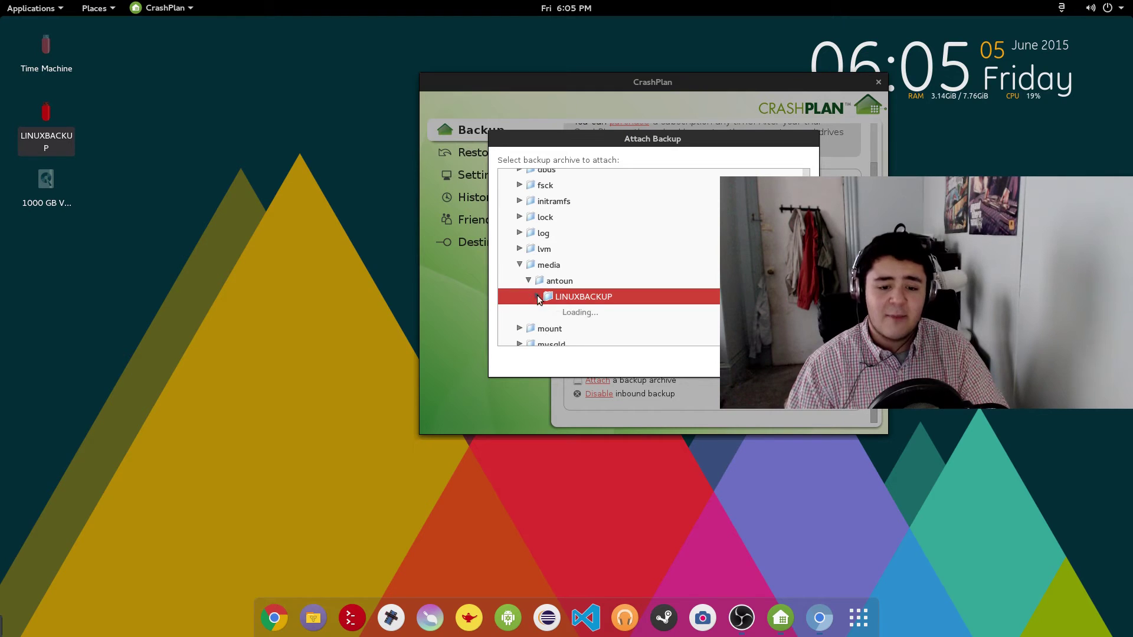
pyautogui.click(537, 297)
pyautogui.click(581, 313)
pyautogui.click(586, 329)
pyautogui.click(584, 313)
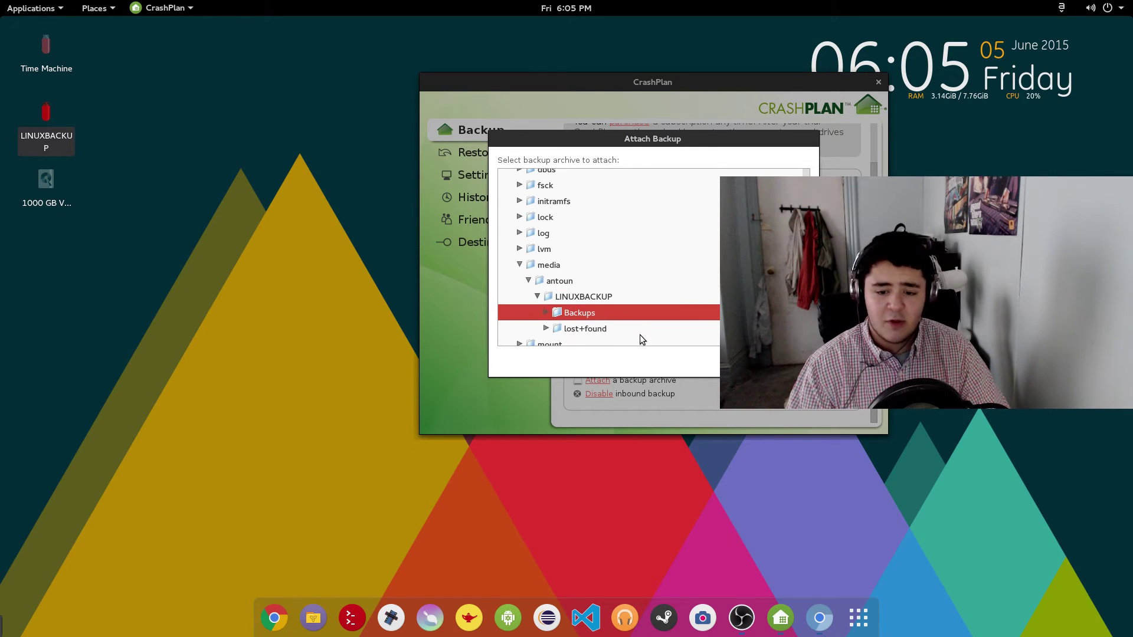
# Step: Confirm the Backups archive, clear the desktop icon selection, and browse the Applications menu categories
pyautogui.press('Return')
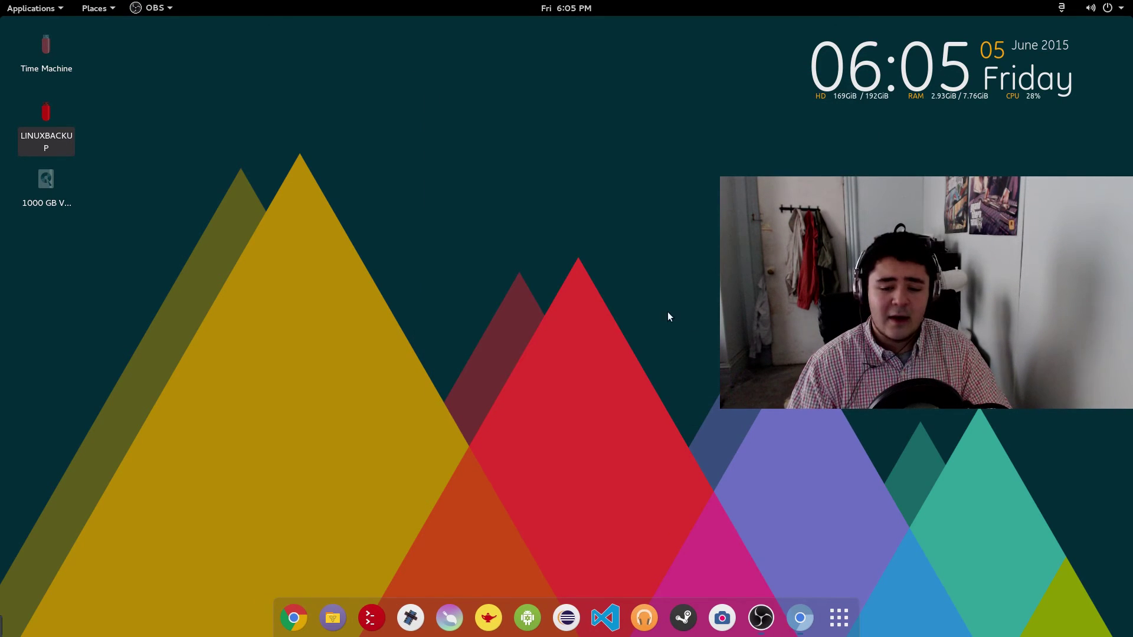
pyautogui.moveTo(179, 133); pyautogui.dragTo(714, 430)
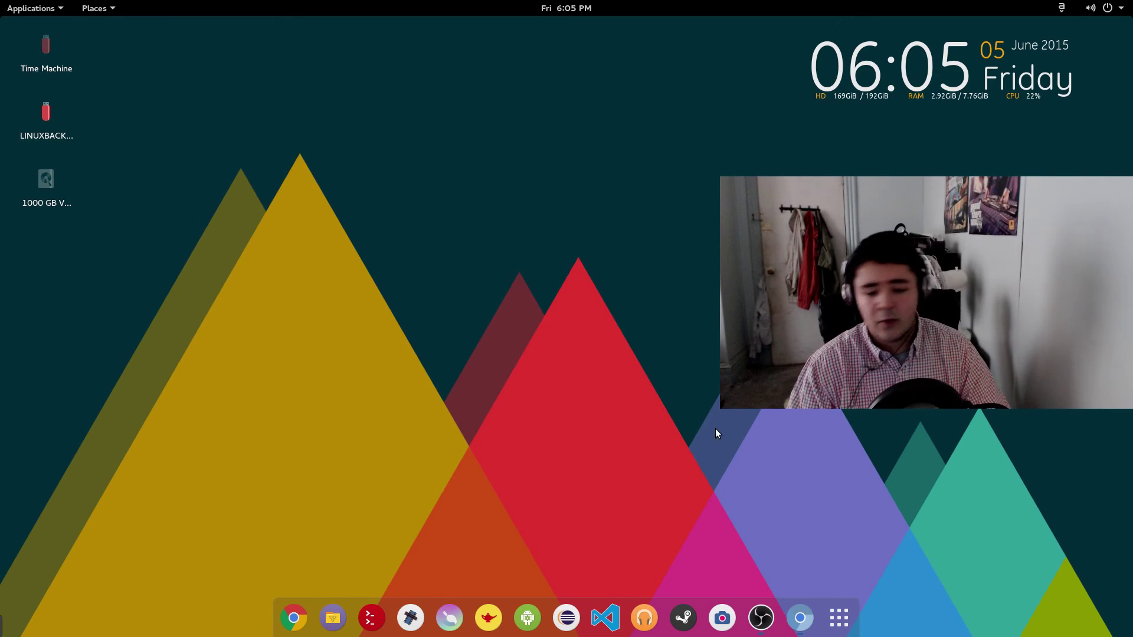
pyautogui.click(9, 5)
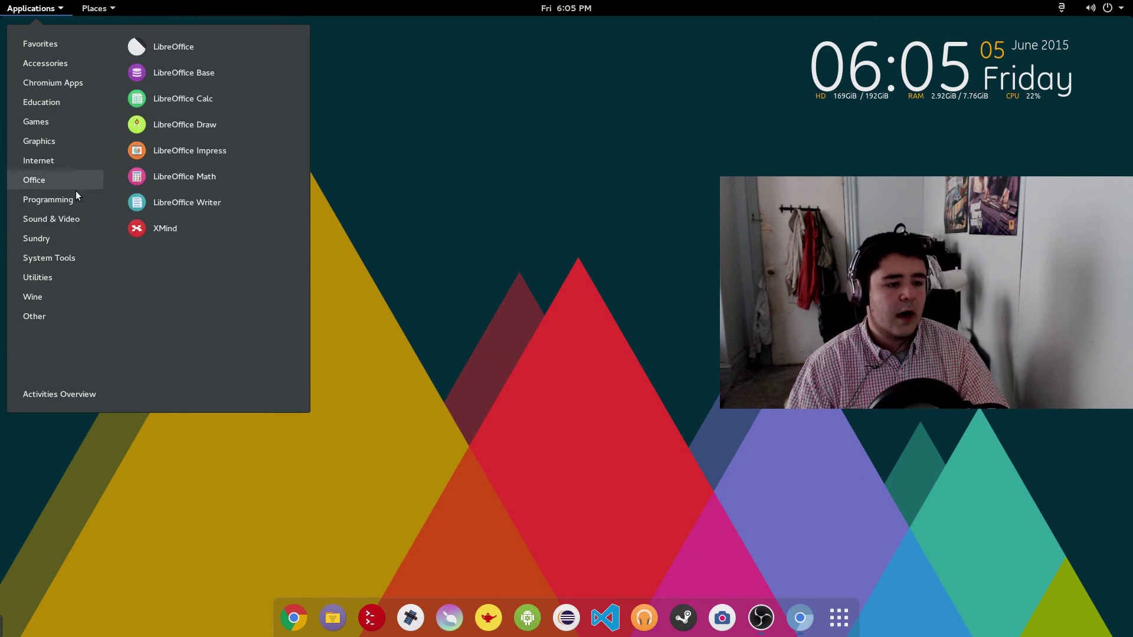
pyautogui.moveTo(66, 195)
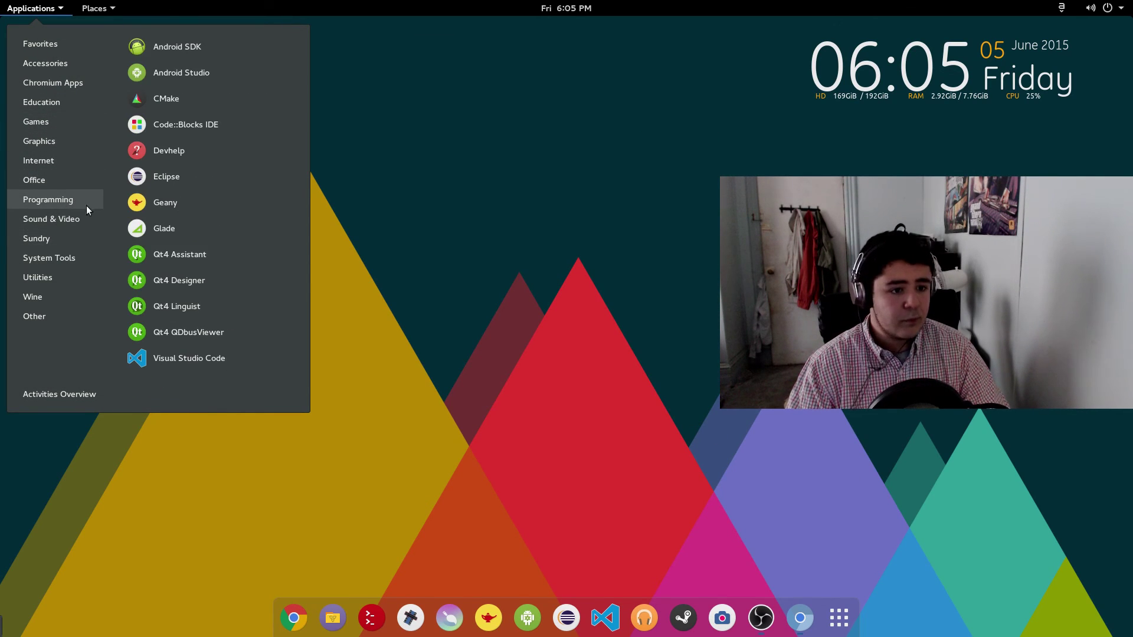
pyautogui.moveTo(60, 253)
pyautogui.click(150, 179)
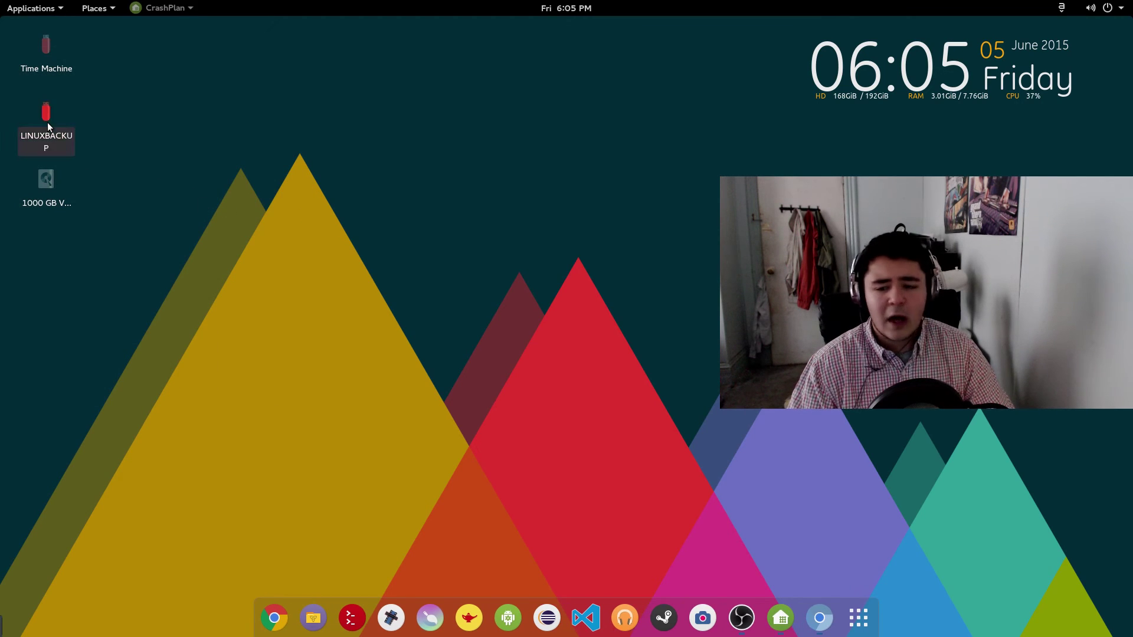
pyautogui.doubleClick(47, 122)
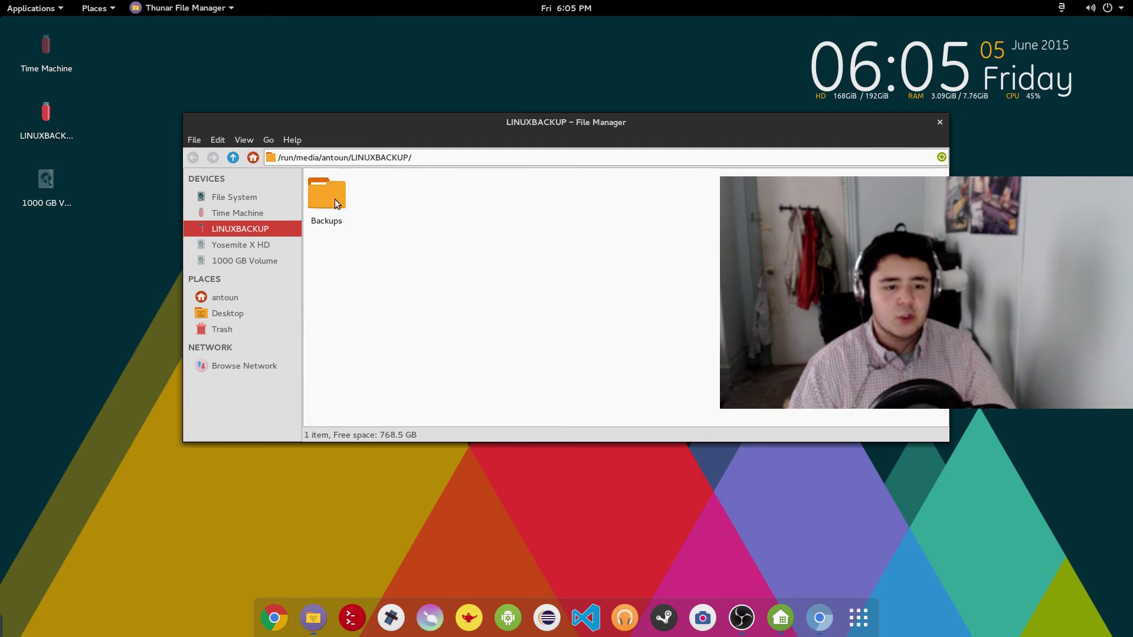
pyautogui.doubleClick(335, 200)
pyautogui.click(334, 202)
pyautogui.doubleClick(349, 199)
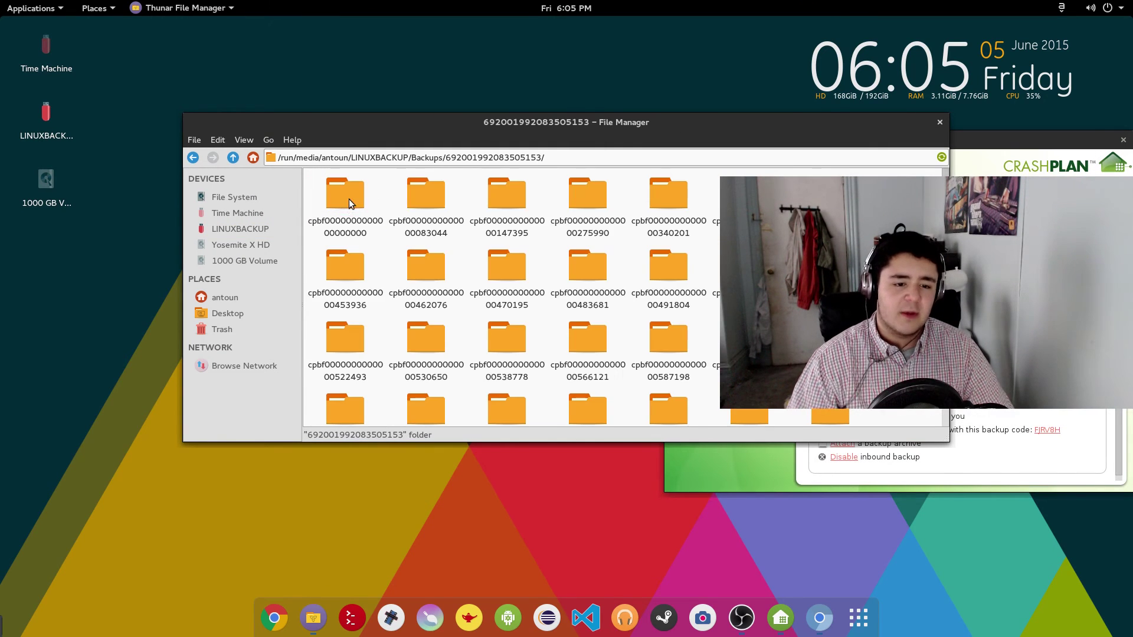
pyautogui.doubleClick(404, 203)
pyautogui.click(426, 202)
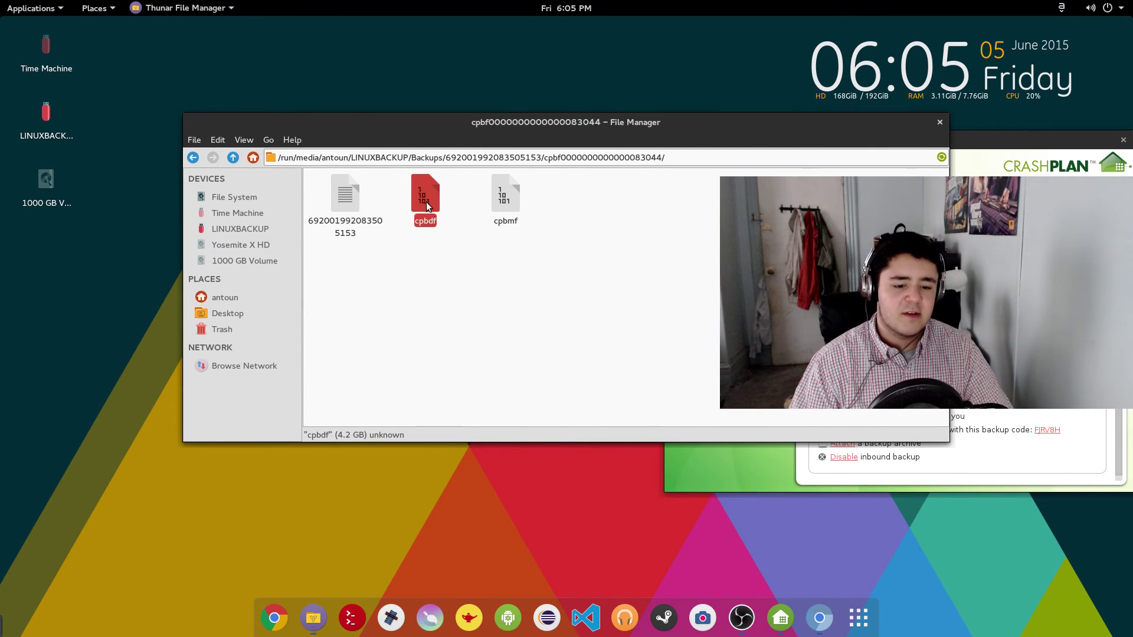
pyautogui.click(193, 158)
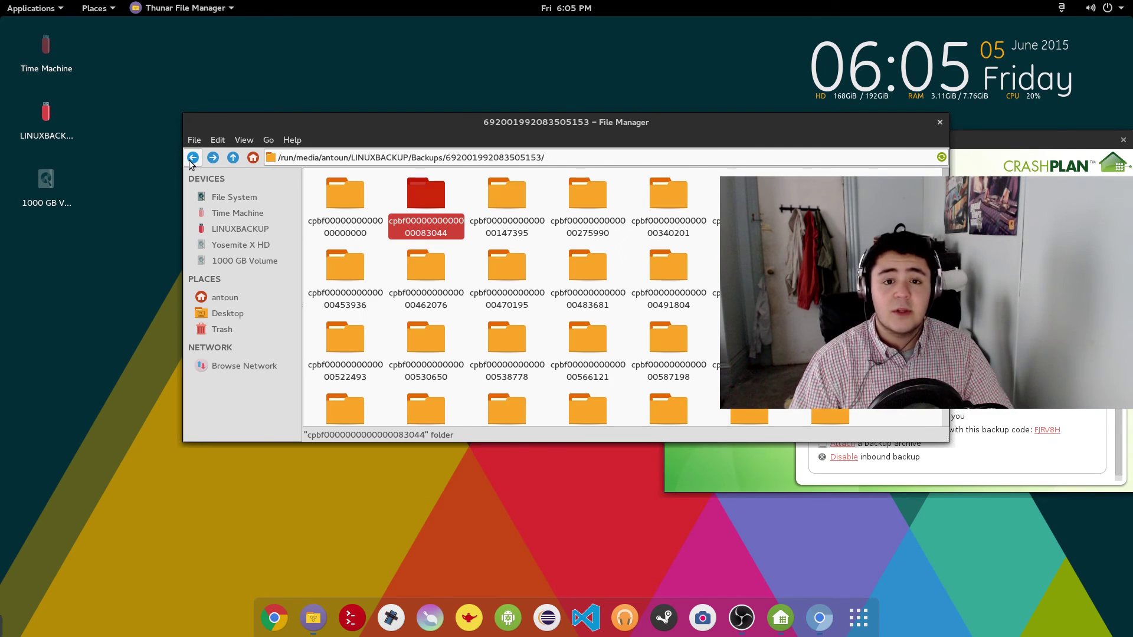
pyautogui.click(193, 158)
pyautogui.click(536, 272)
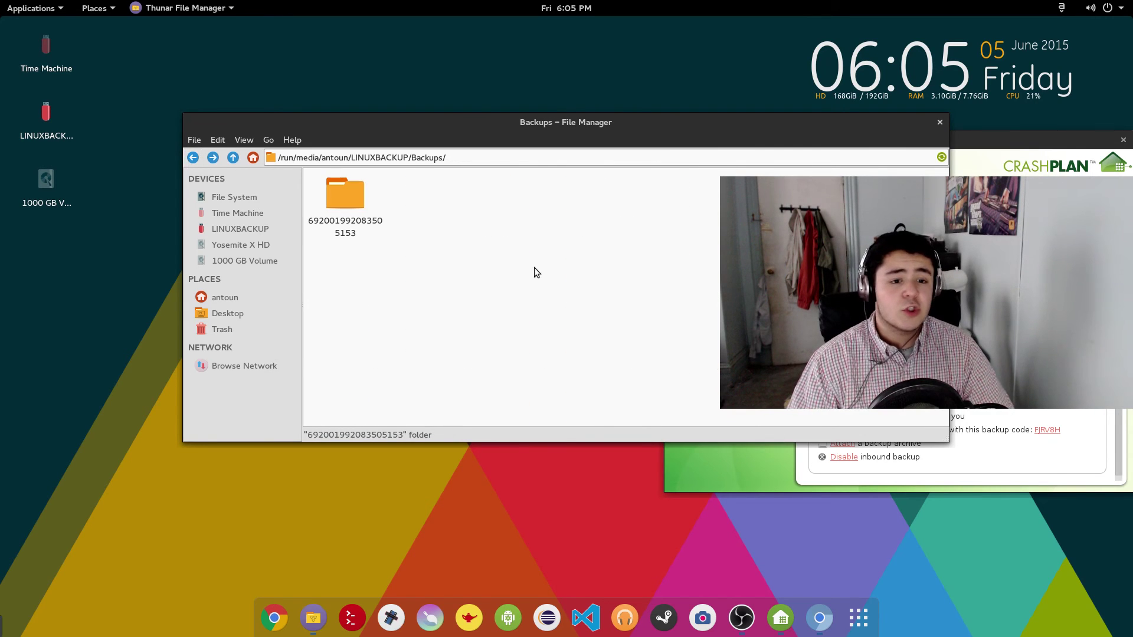
pyautogui.click(193, 157)
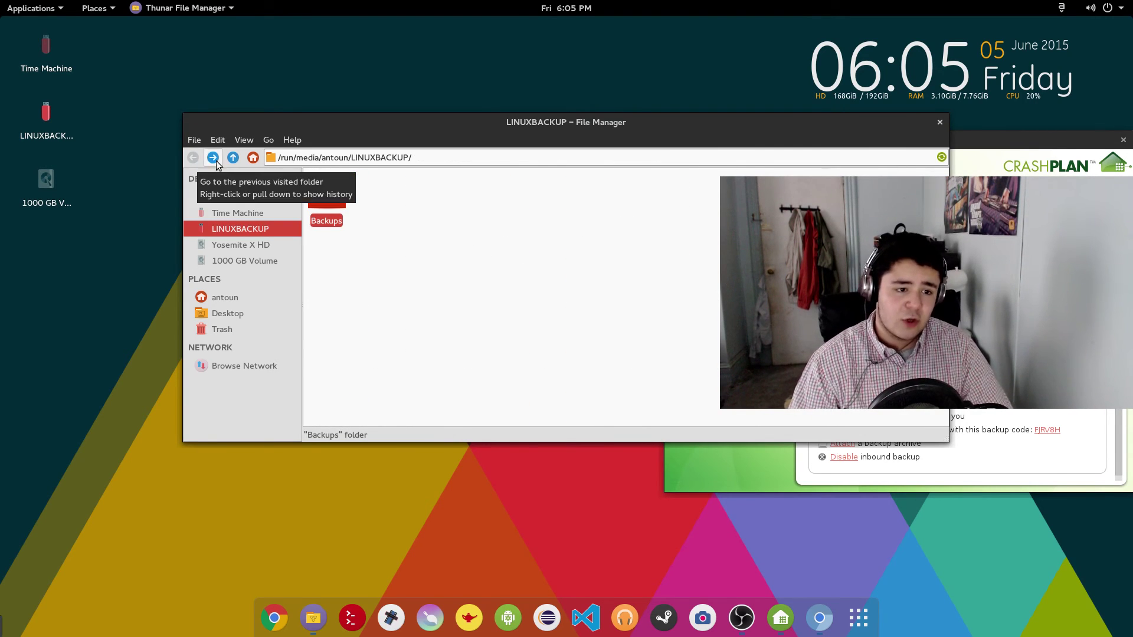
pyautogui.moveTo(592, 133); pyautogui.dragTo(571, 109)
pyautogui.click(483, 168)
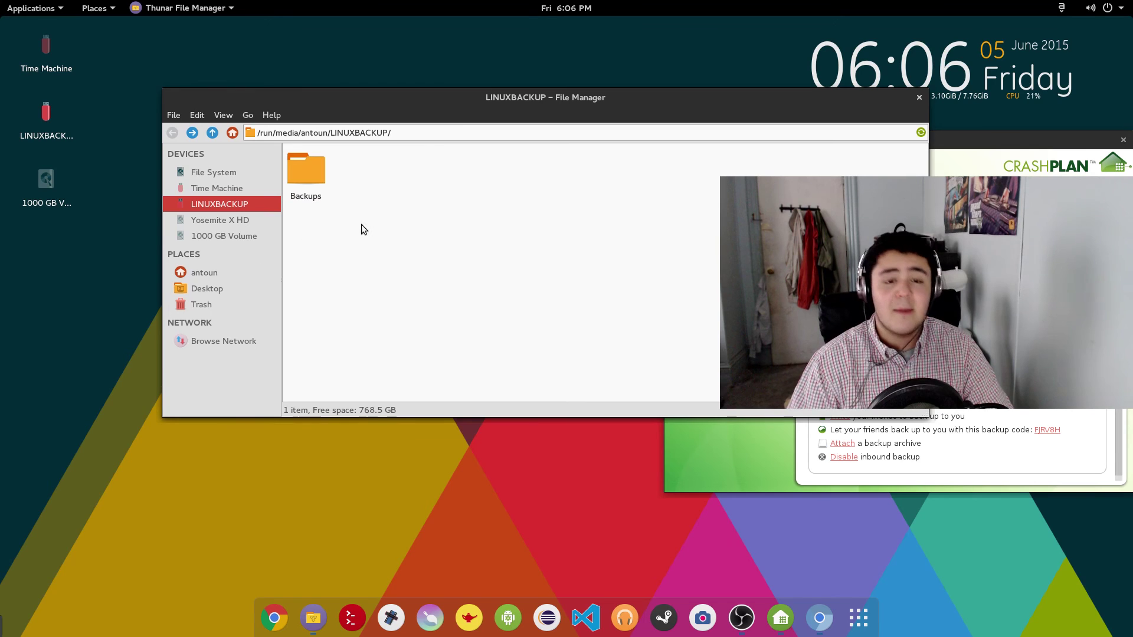
pyautogui.doubleClick(317, 178)
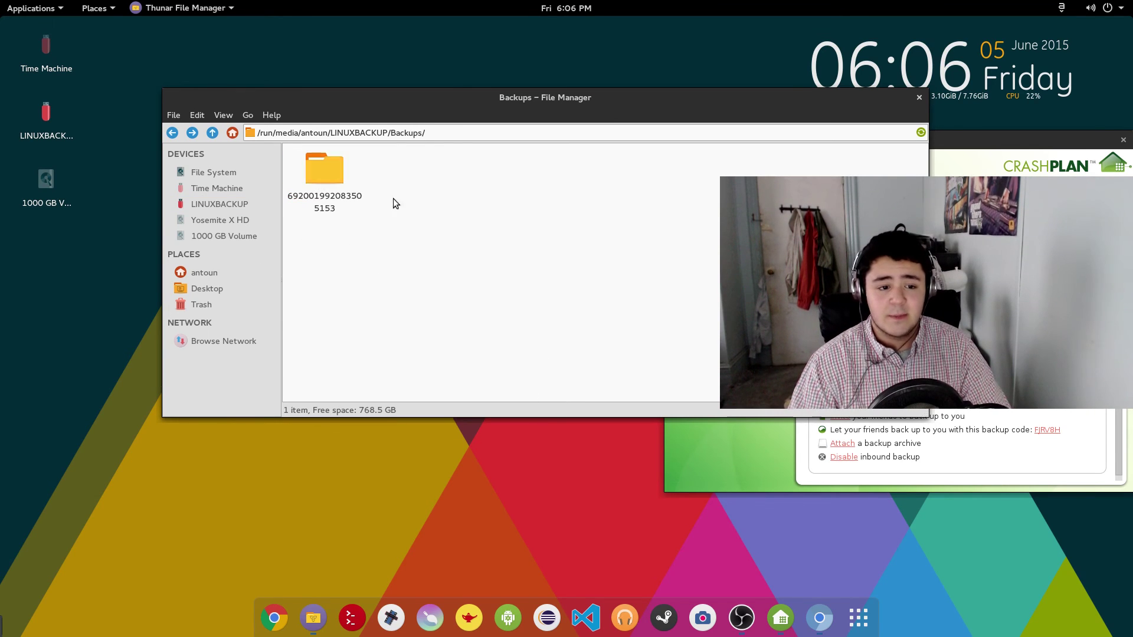
pyautogui.doubleClick(309, 168)
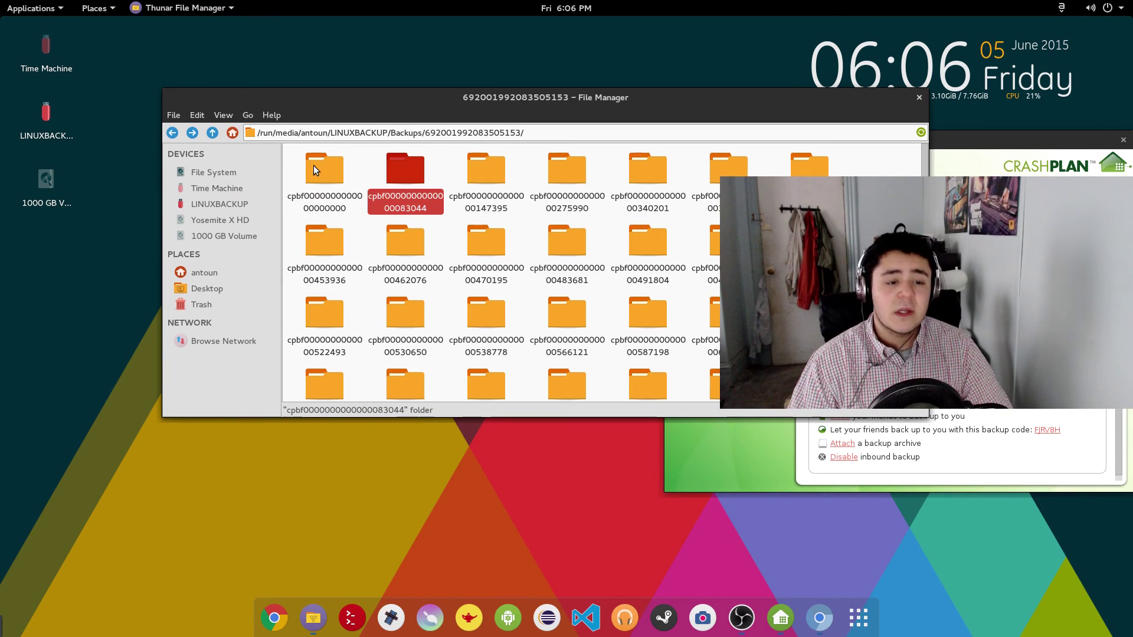
pyautogui.click(172, 134)
pyautogui.click(172, 133)
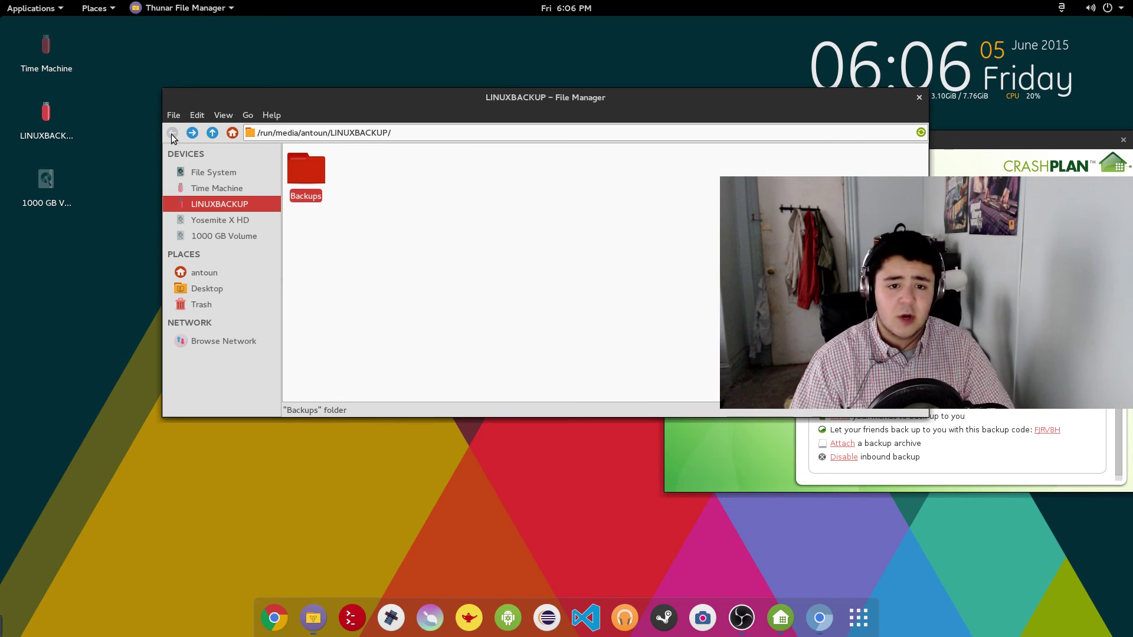
# Step: Reopen the archive folder once more, then close Thunar and drag CrashPlan toward the screen centre
pyautogui.moveTo(435, 210); pyautogui.dragTo(201, 142)
pyautogui.click(395, 220)
pyautogui.moveTo(375, 191); pyautogui.dragTo(573, 289)
pyautogui.moveTo(721, 345); pyautogui.dragTo(543, 241)
pyautogui.doubleClick(306, 168)
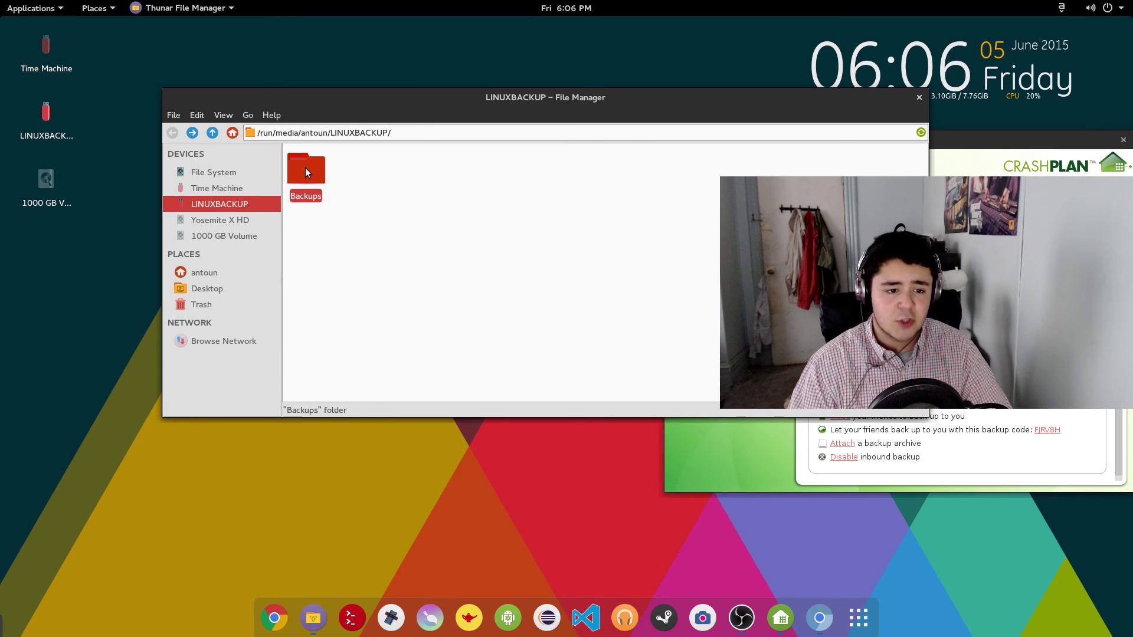
pyautogui.doubleClick(331, 174)
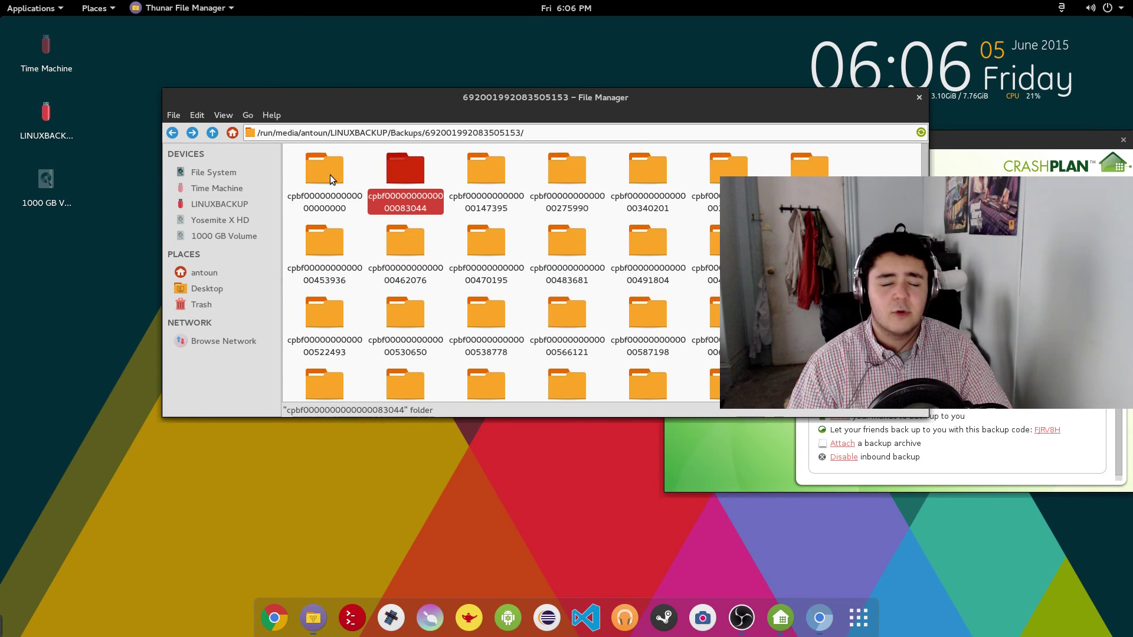
pyautogui.click(172, 132)
pyautogui.click(919, 98)
pyautogui.moveTo(895, 142); pyautogui.dragTo(638, 123)
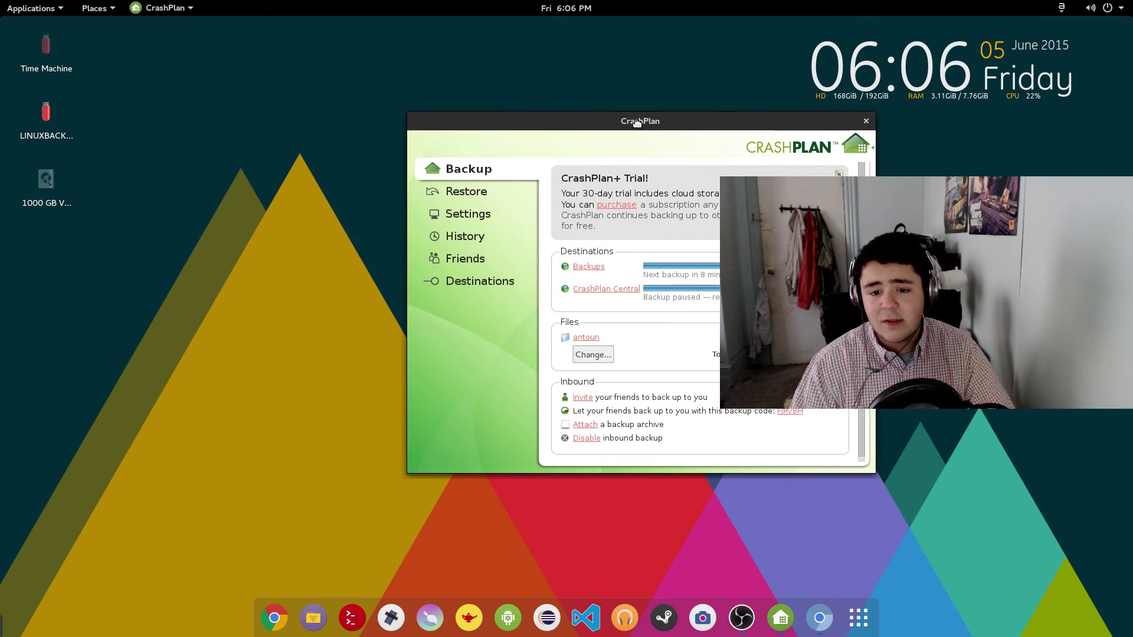
# Step: Visit Restore, then return to CrashPlan's Backup overview with the Backups destination listed
pyautogui.click(470, 192)
pyautogui.click(475, 171)
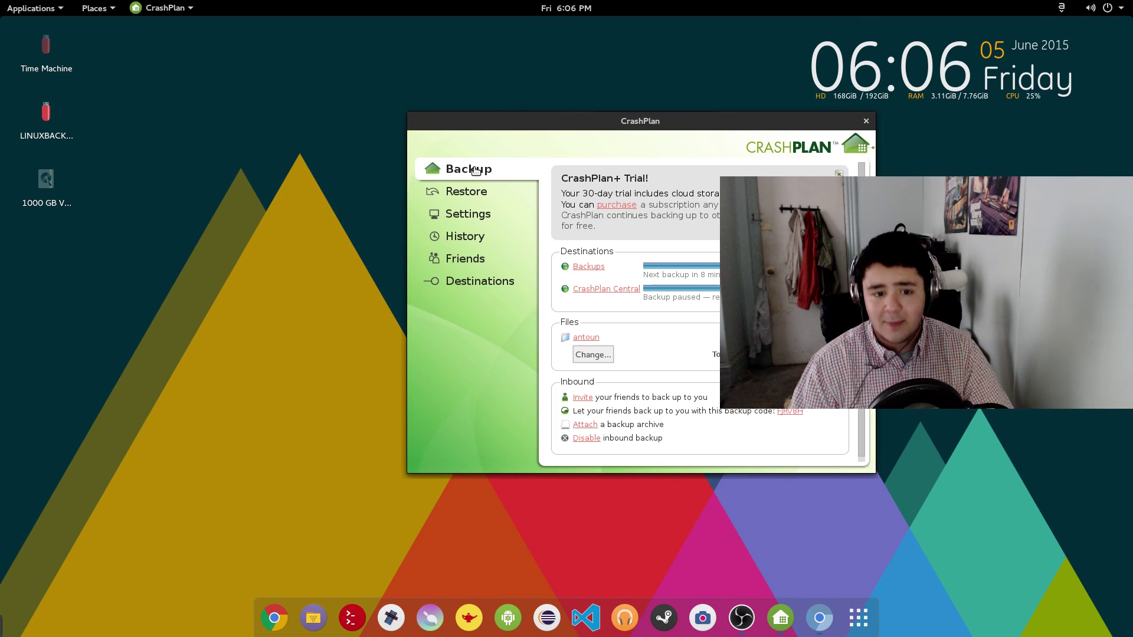